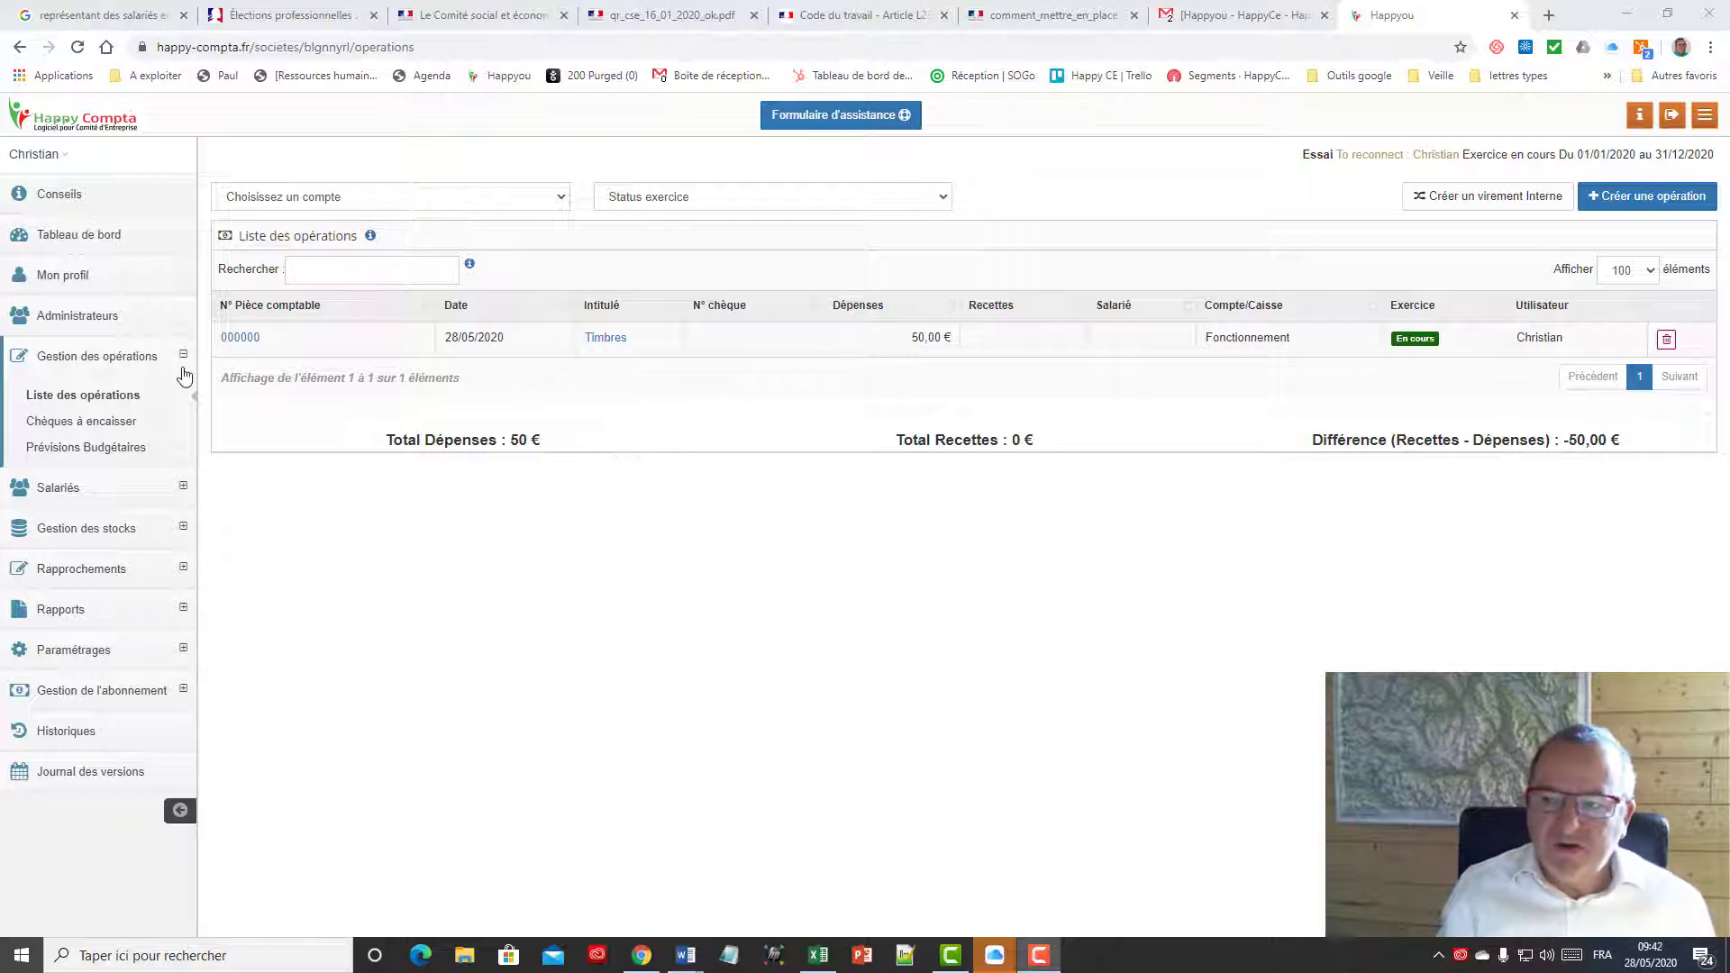
# In the budget forecasts, set the planned expenses for Frais de communication téléphonique (abonnement, internet, etc) to 400 € and save.
pyautogui.moveTo(109, 356)
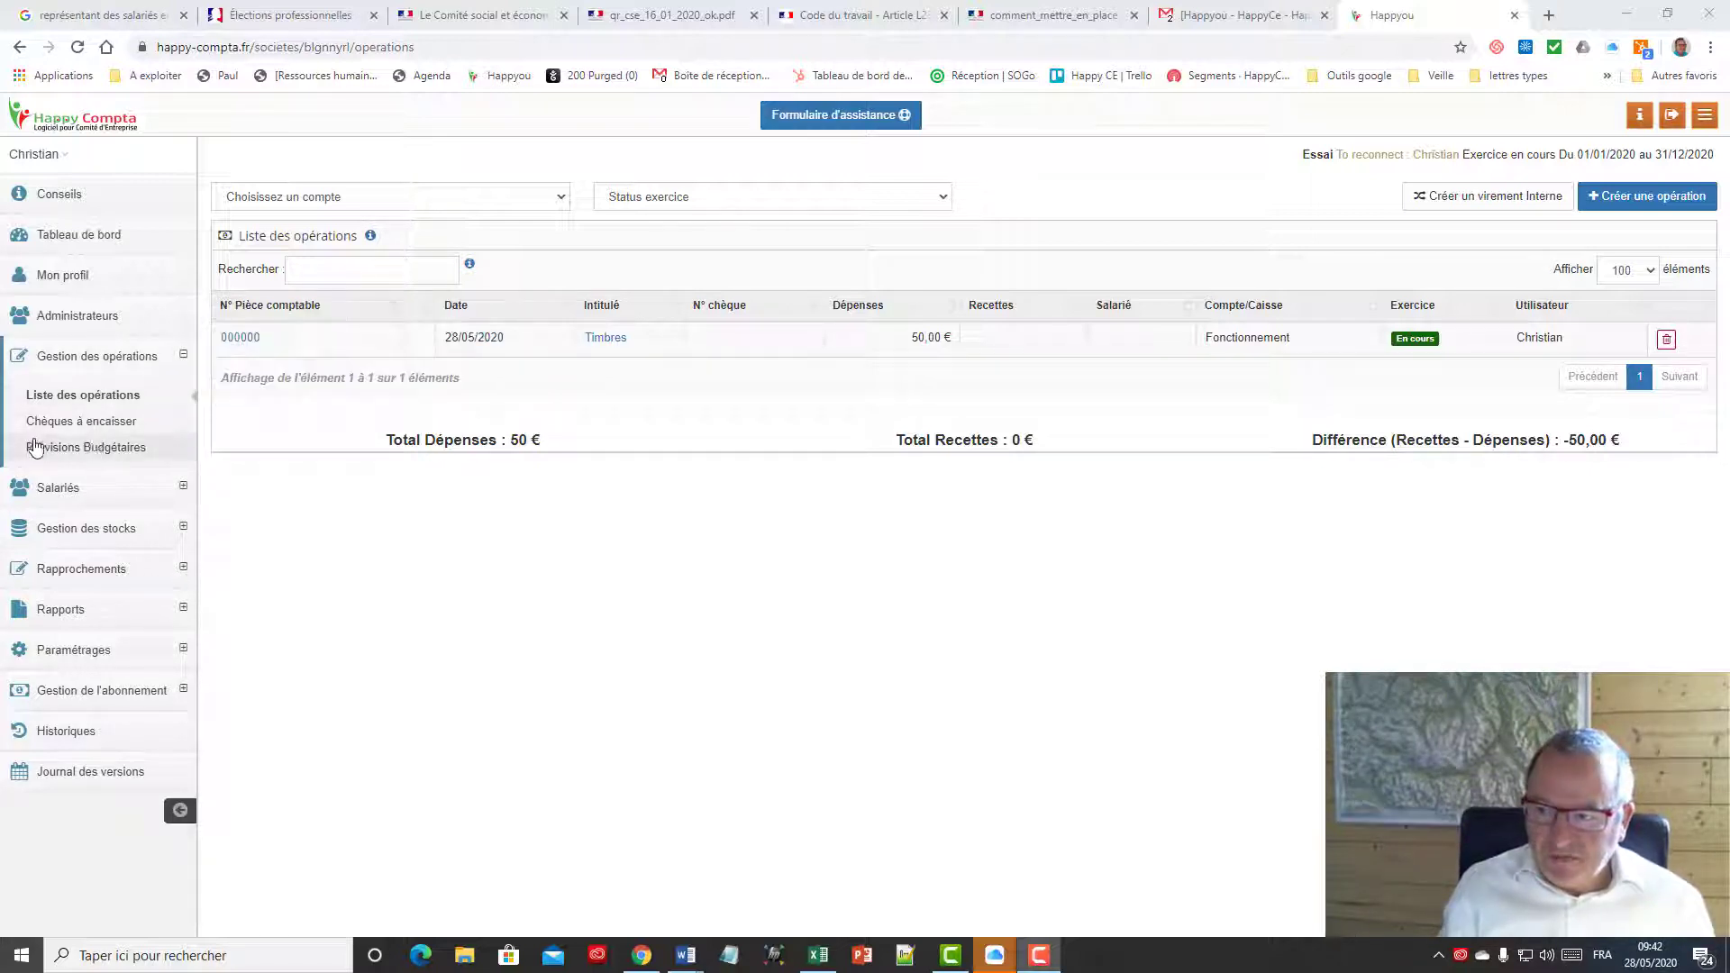
pyautogui.click(63, 448)
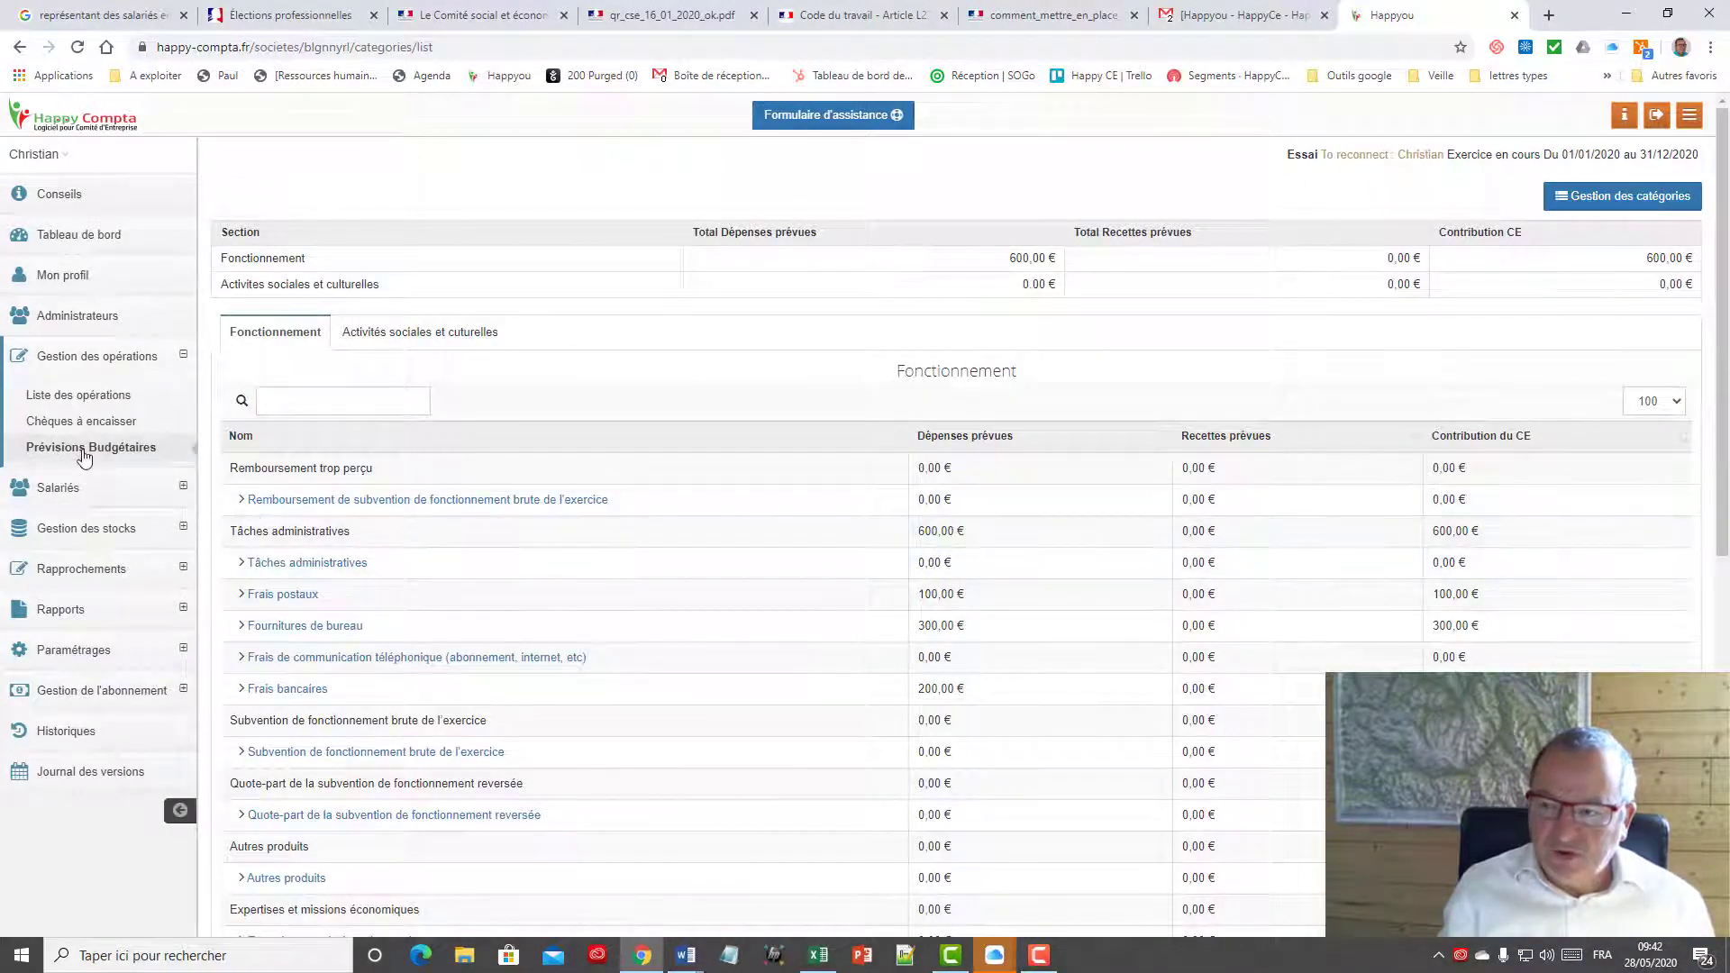
pyautogui.scroll(-3, 737, 567)
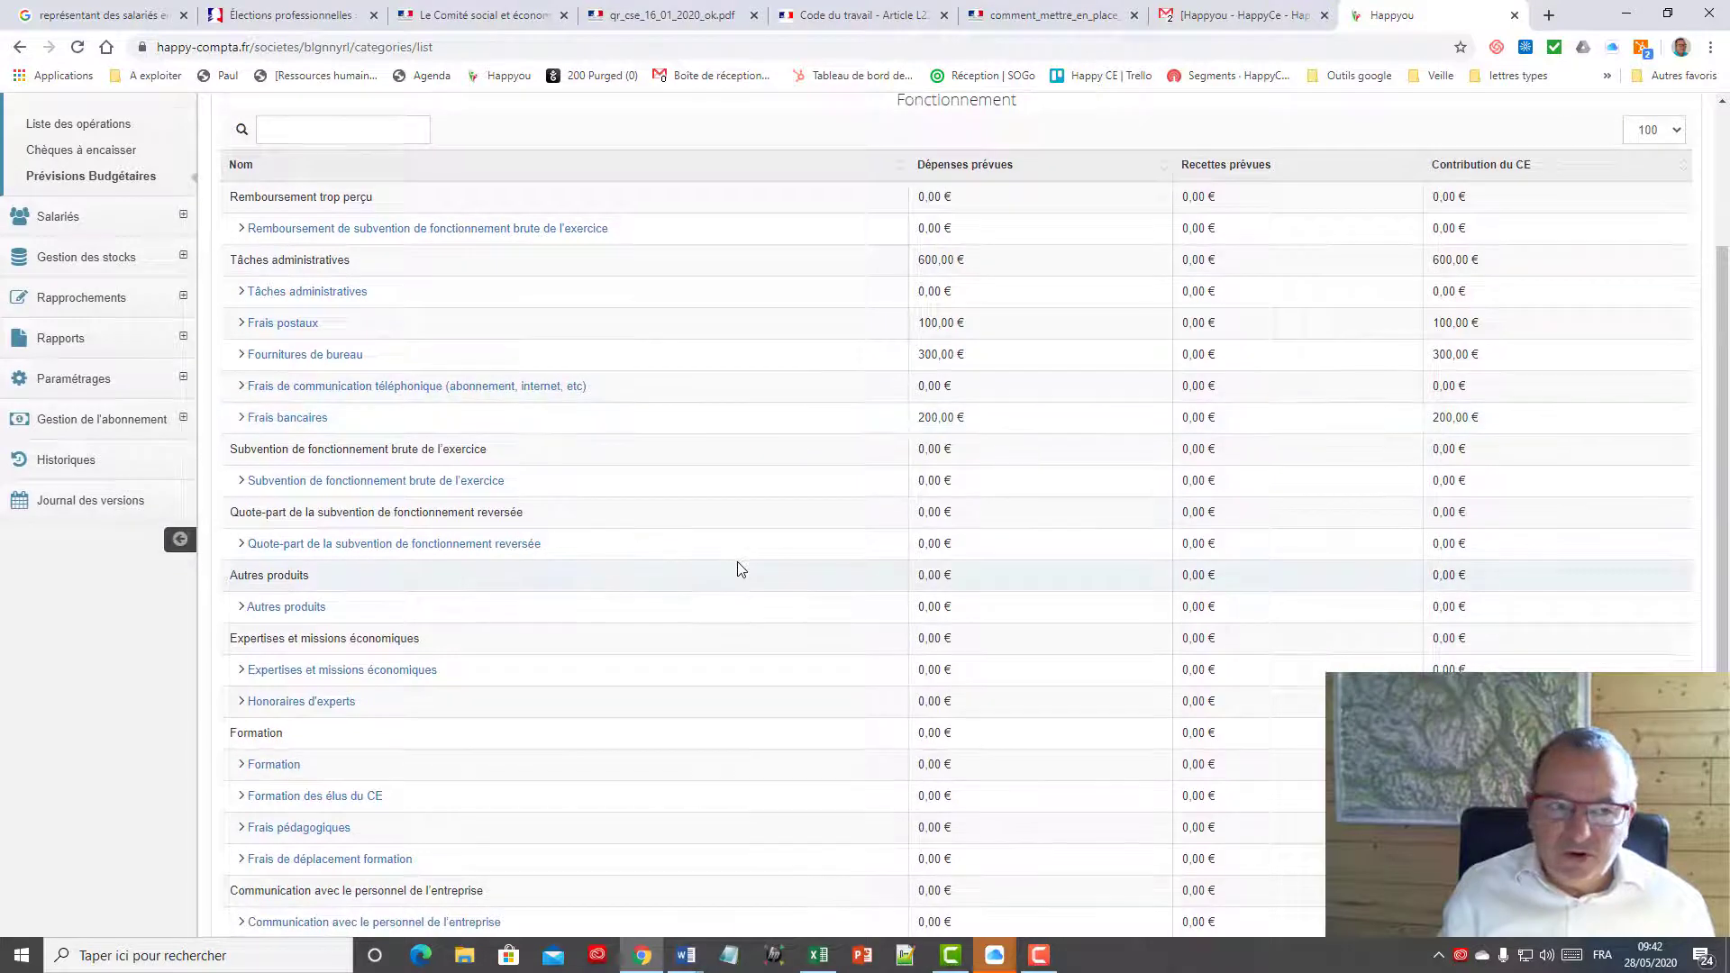
pyautogui.scroll(-6, 737, 568)
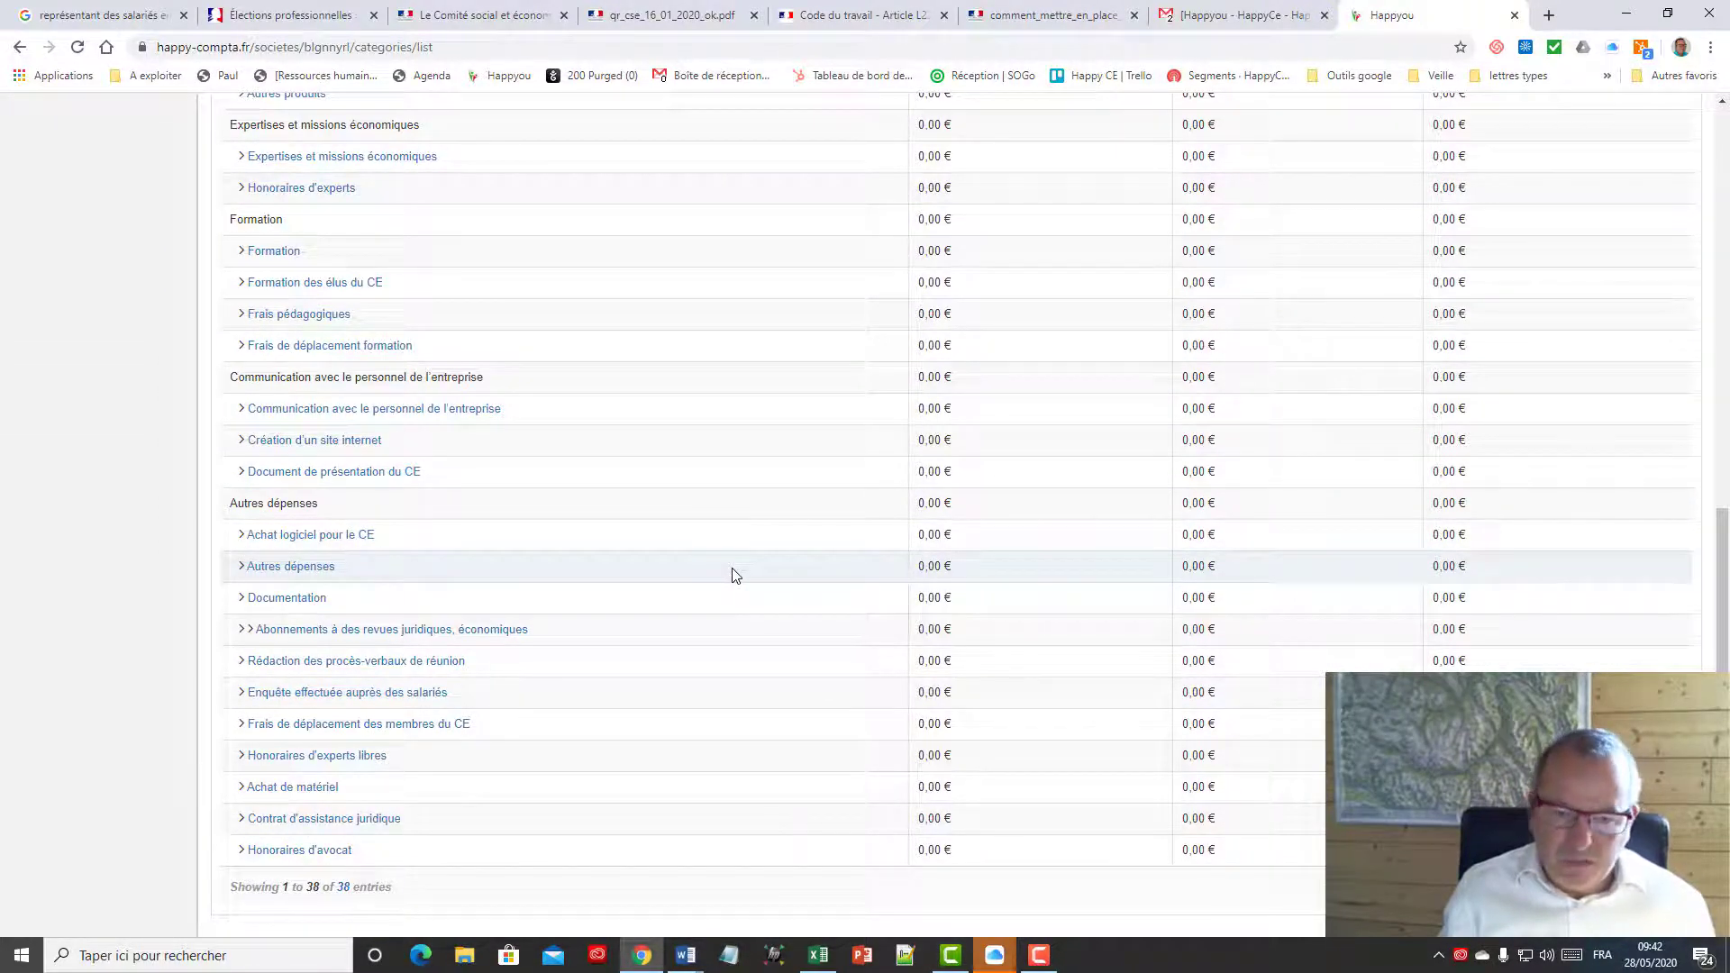
pyautogui.scroll(4, 735, 572)
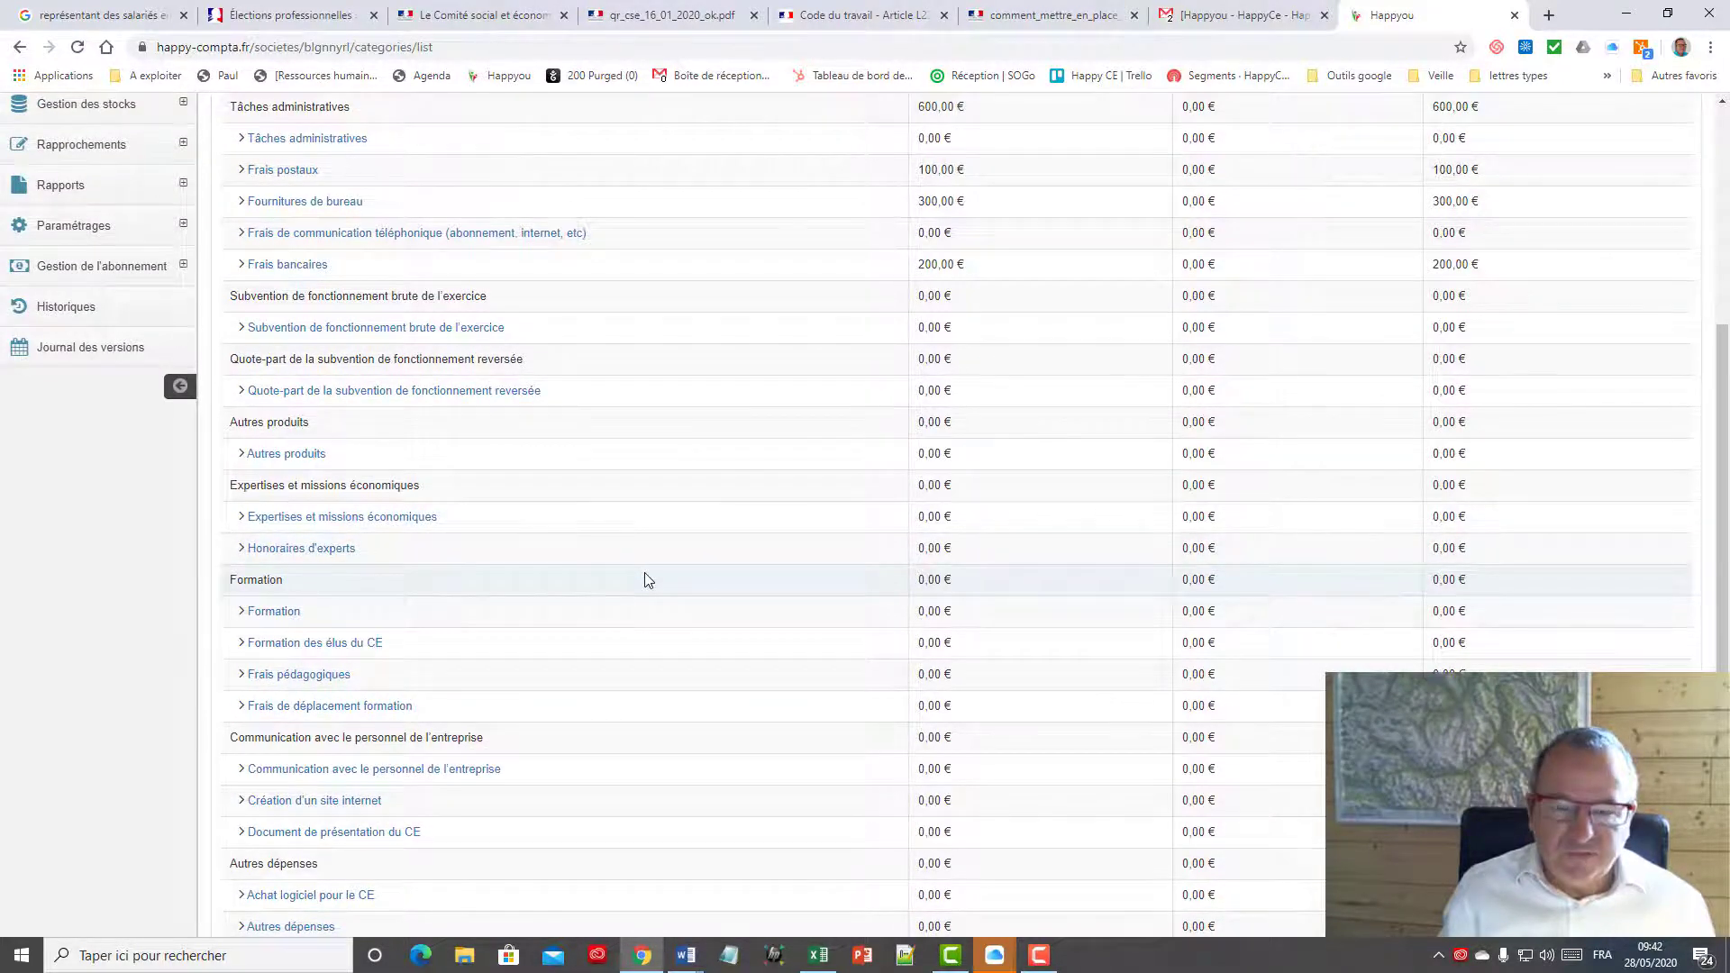
pyautogui.scroll(4, 645, 580)
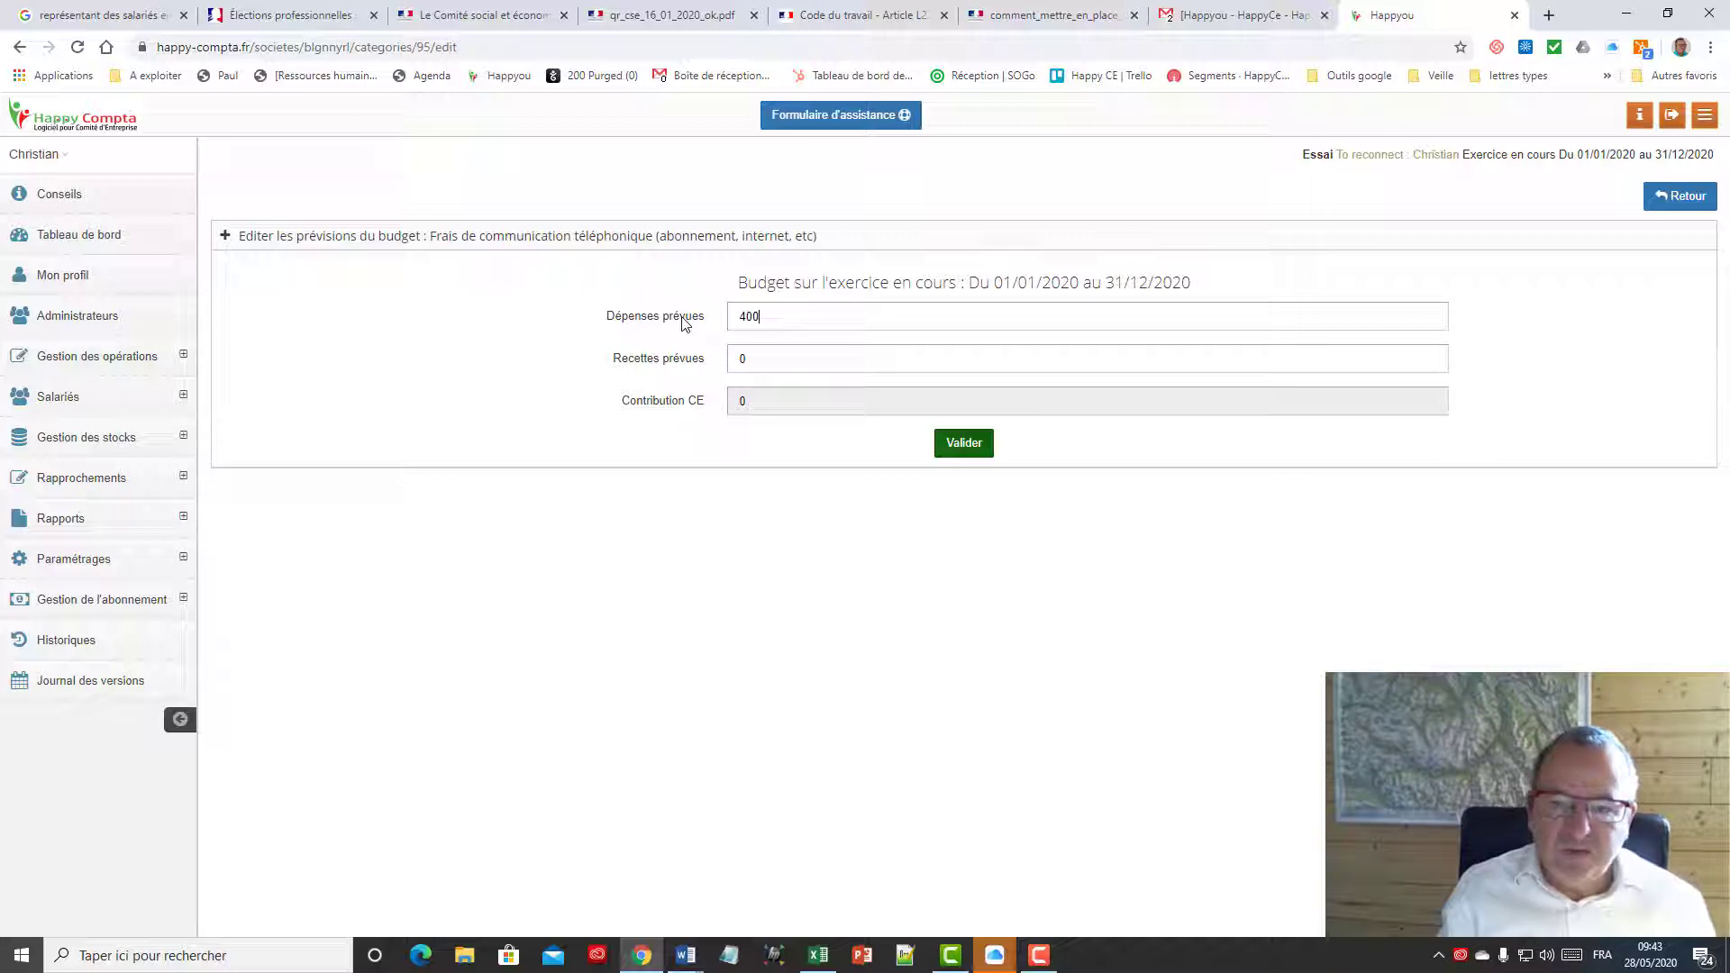
pyautogui.click(961, 444)
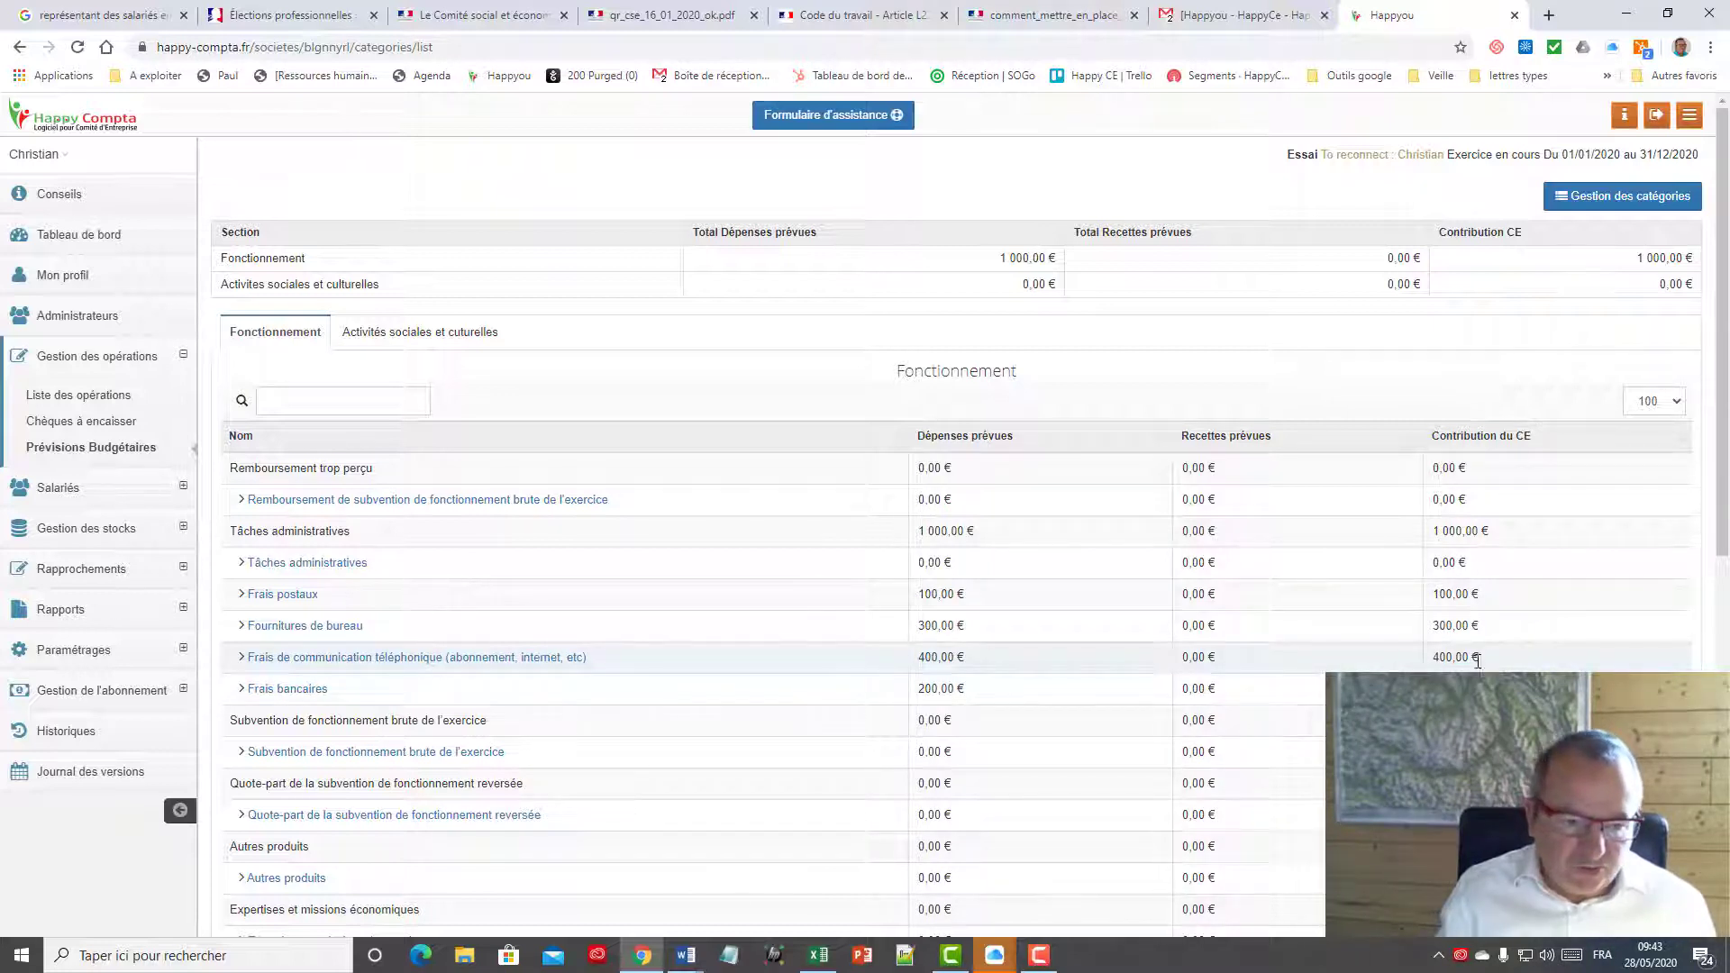
pyautogui.moveTo(1477, 658); pyautogui.dragTo(1434, 667)
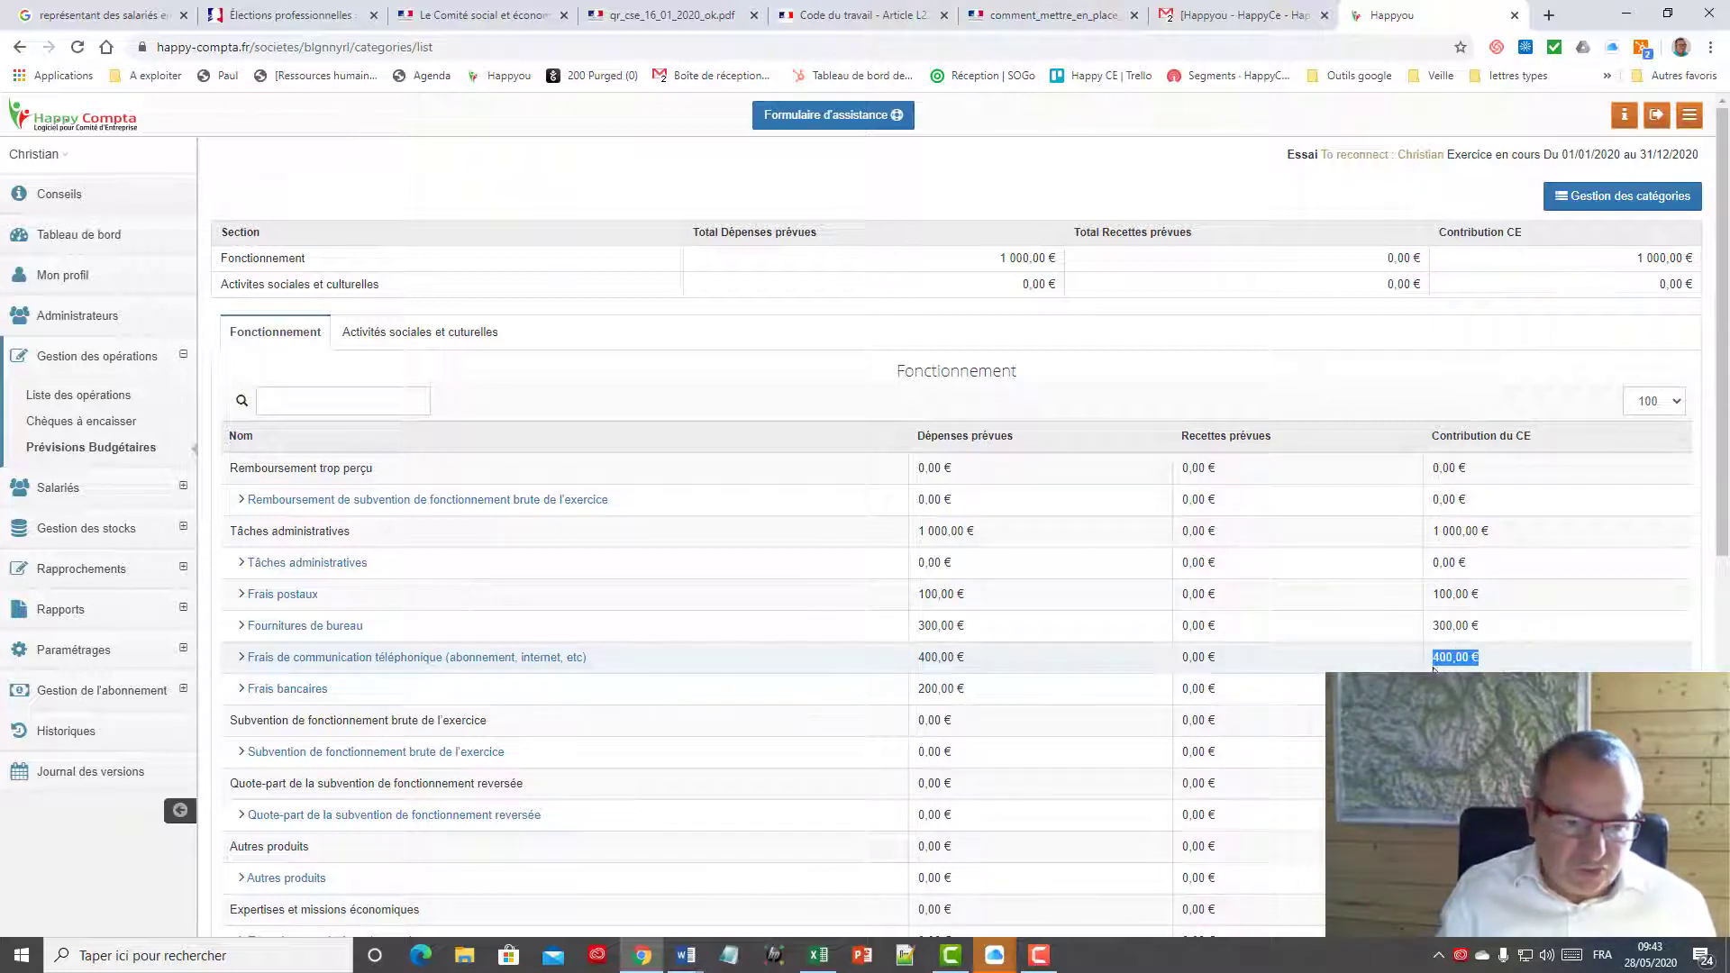
pyautogui.click(1495, 665)
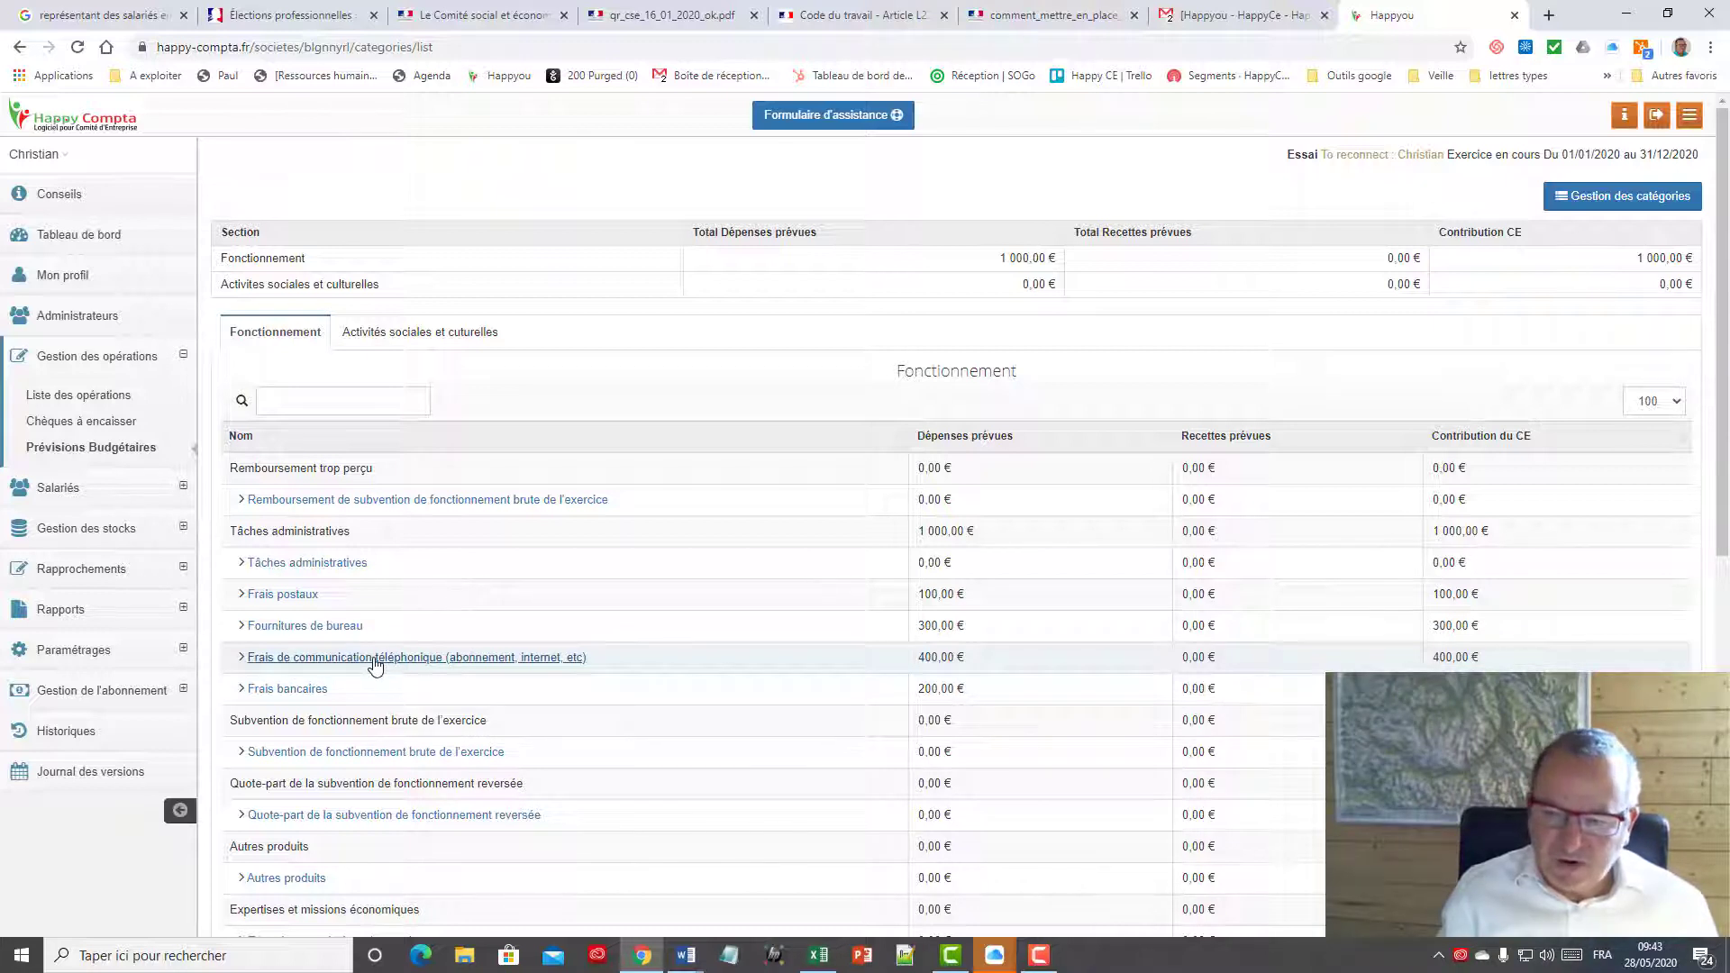
# Start a new operation in the list of operations with the title "Règlement téléphone", correcting its spelling.
pyautogui.click(106, 401)
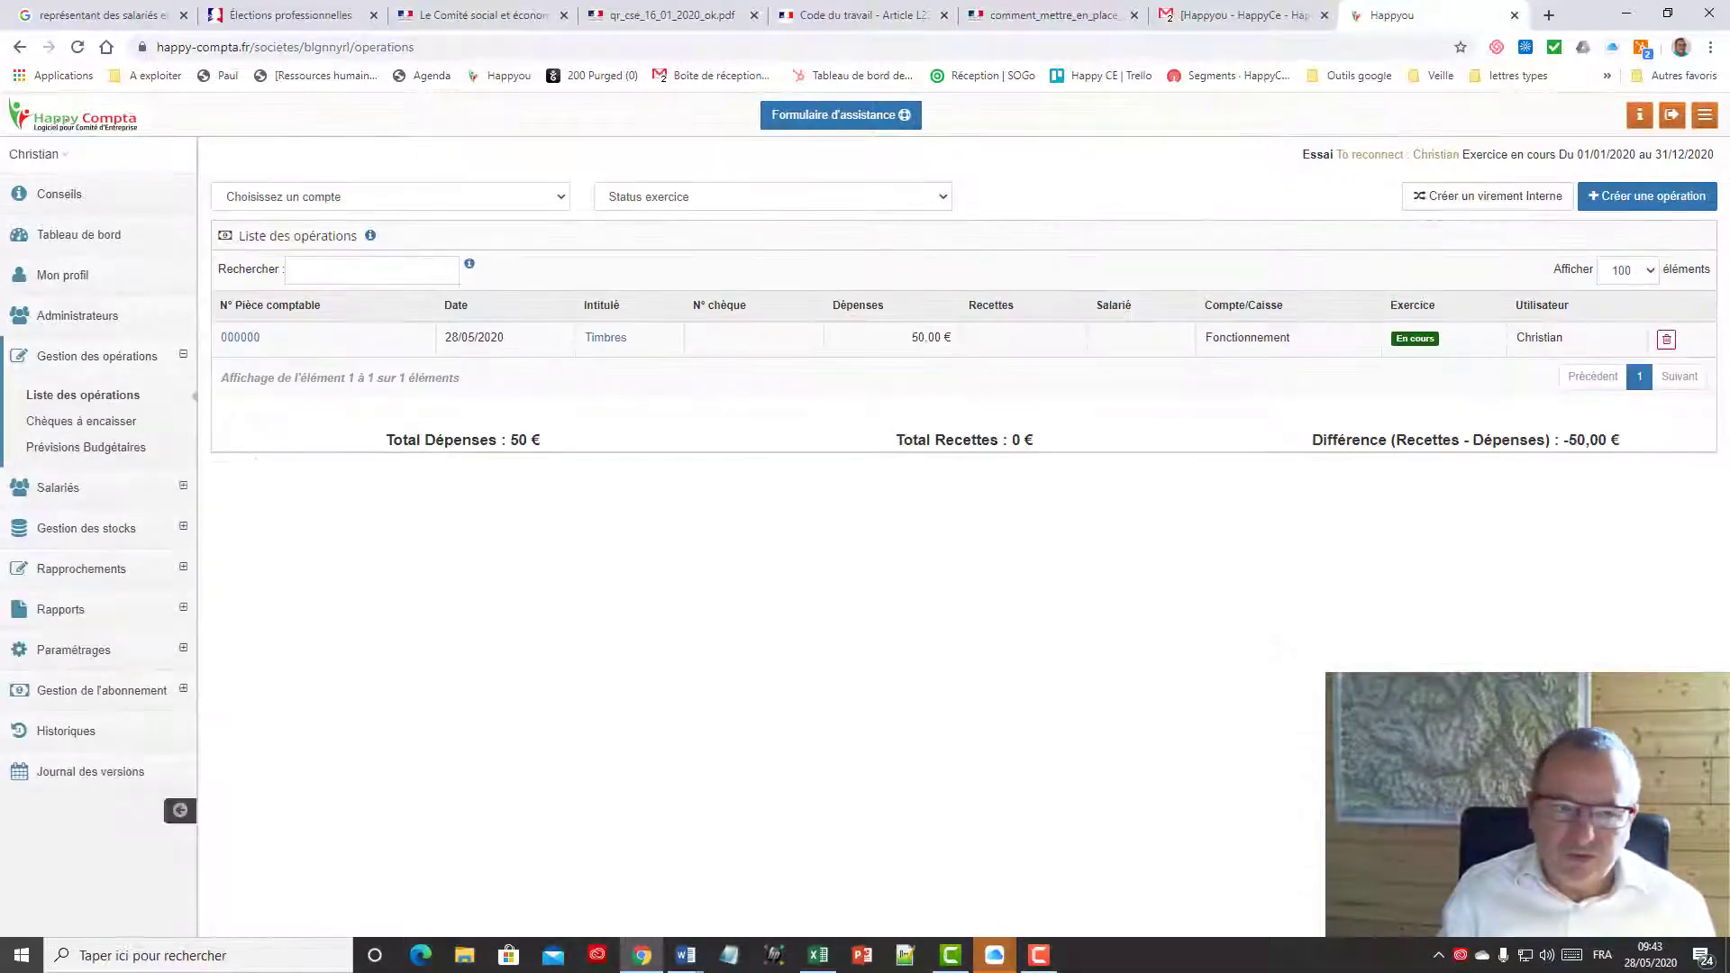
pyautogui.click(1644, 195)
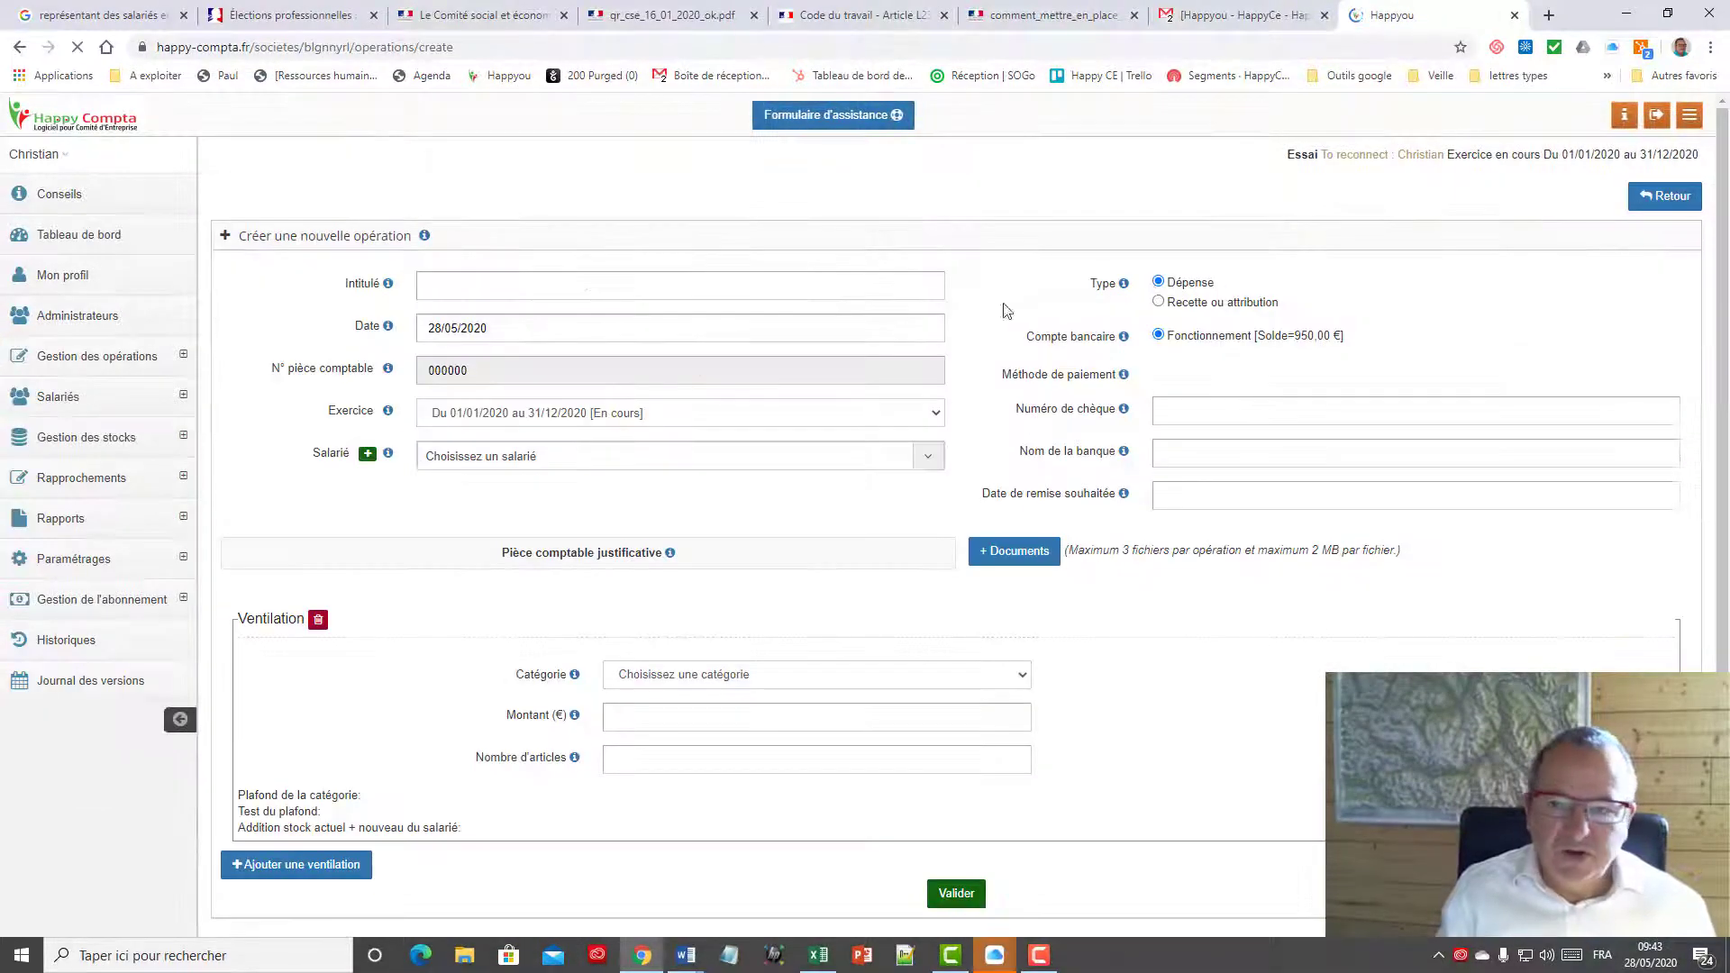
pyautogui.click(823, 284)
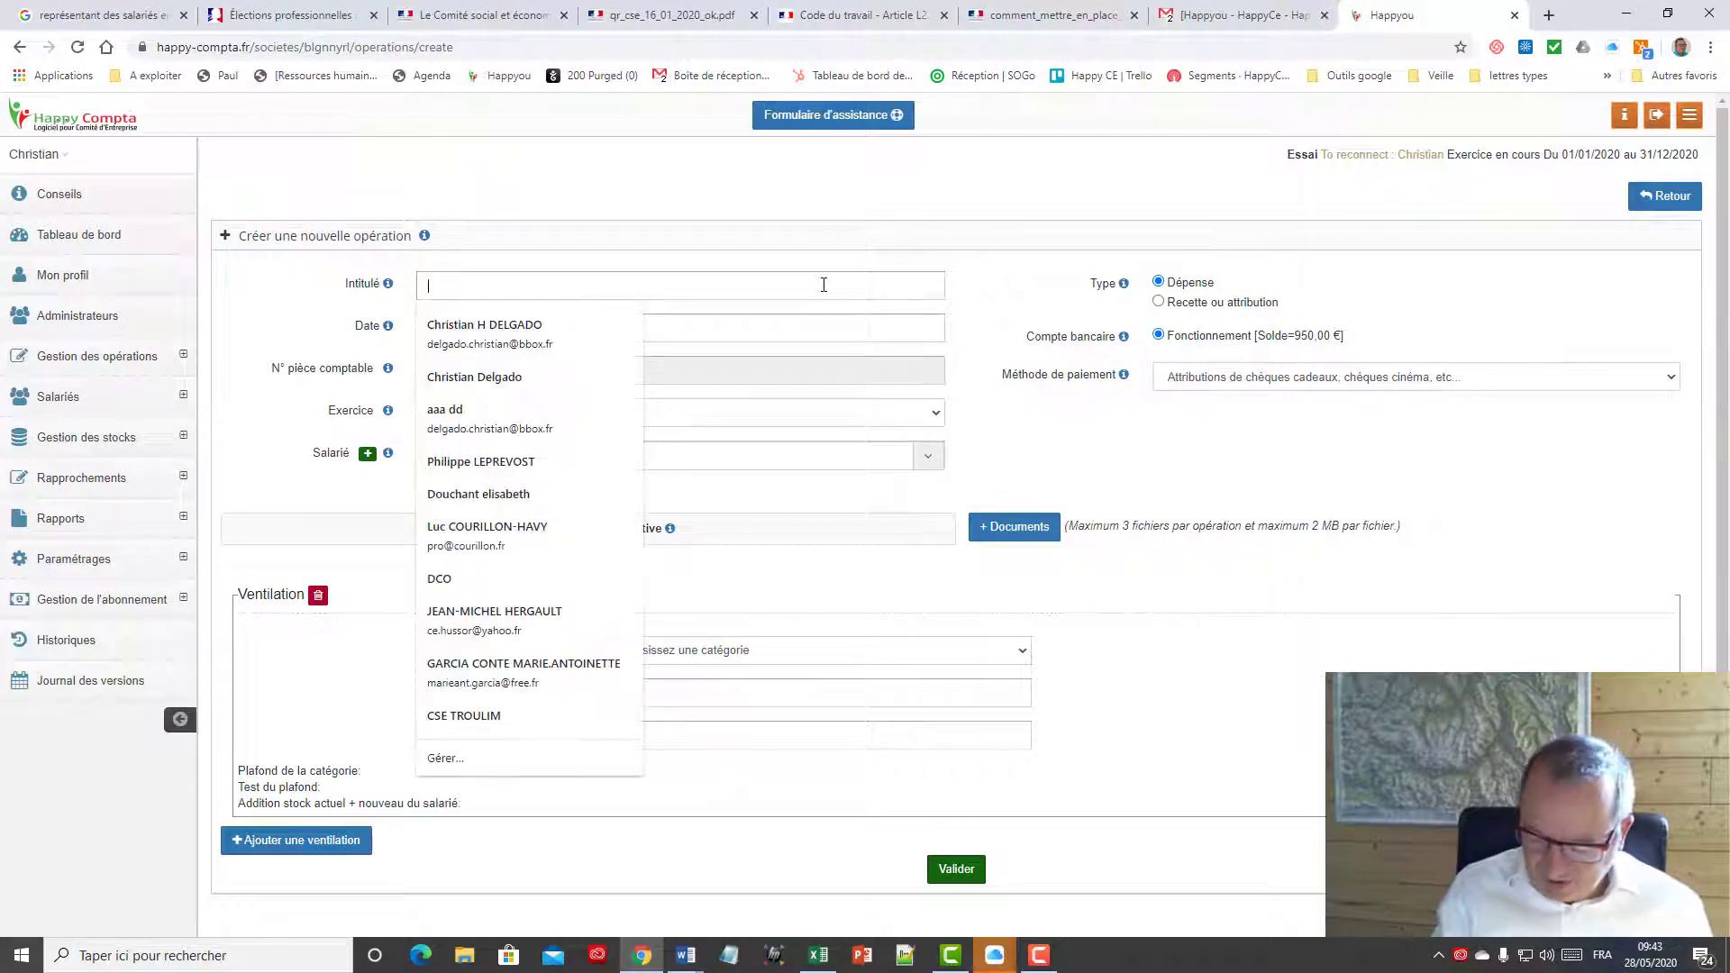
pyautogui.write('R')
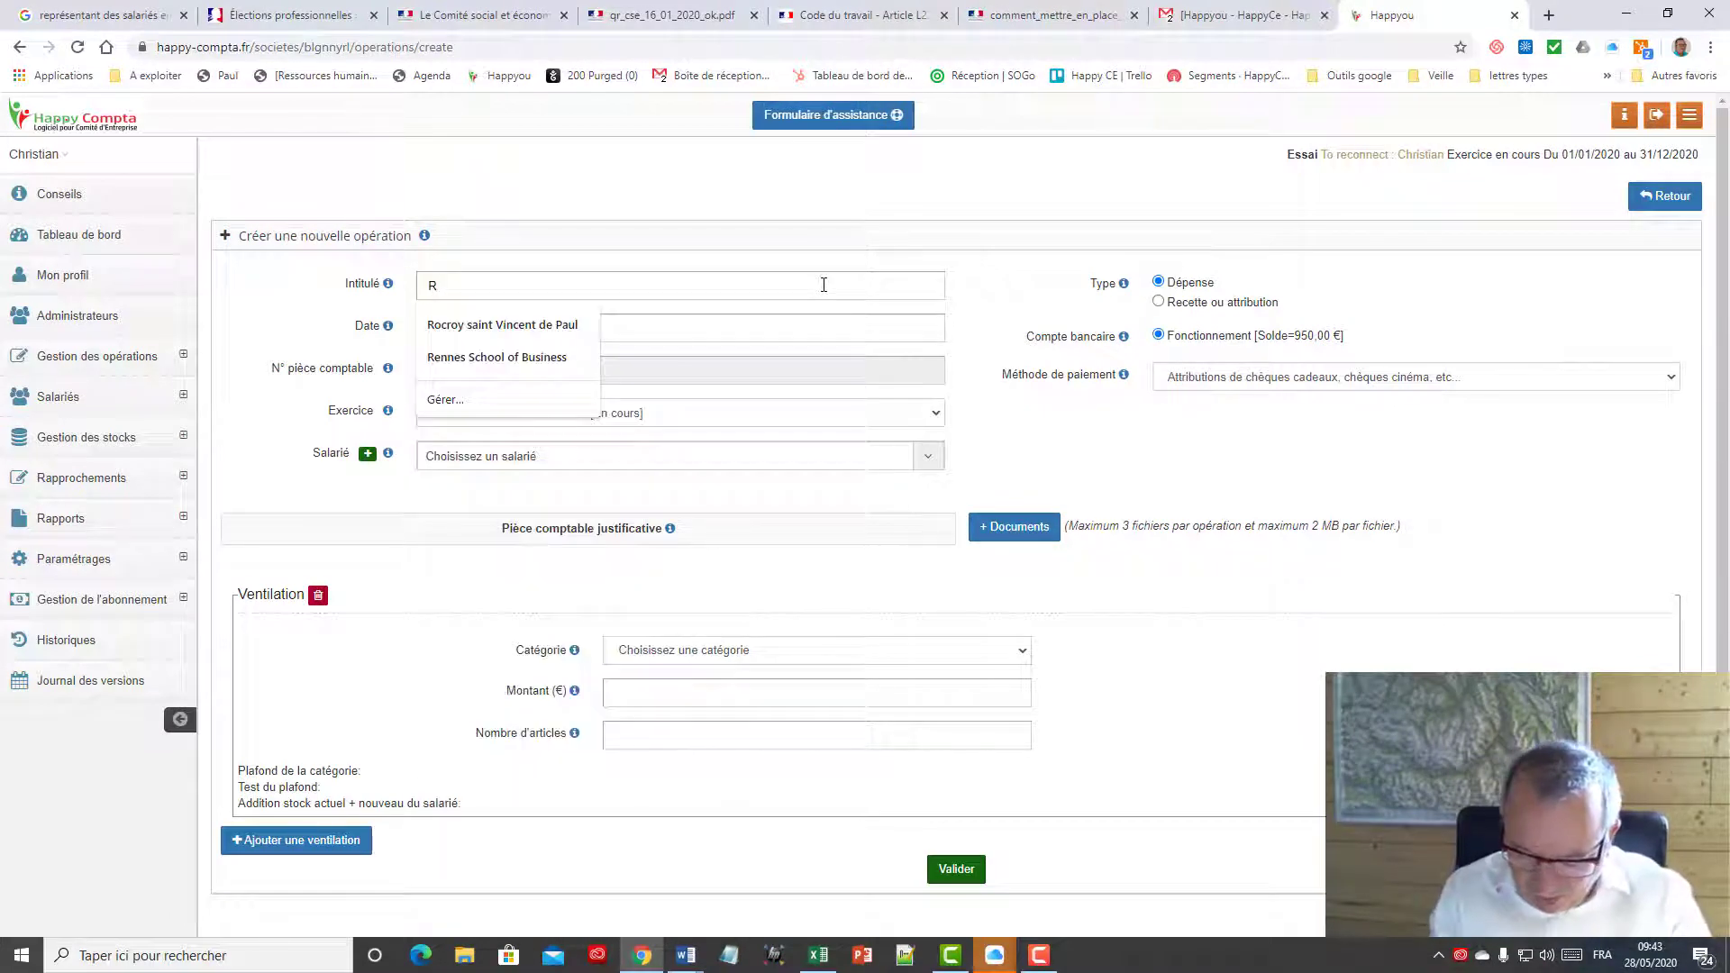
pyautogui.write('èglement t')
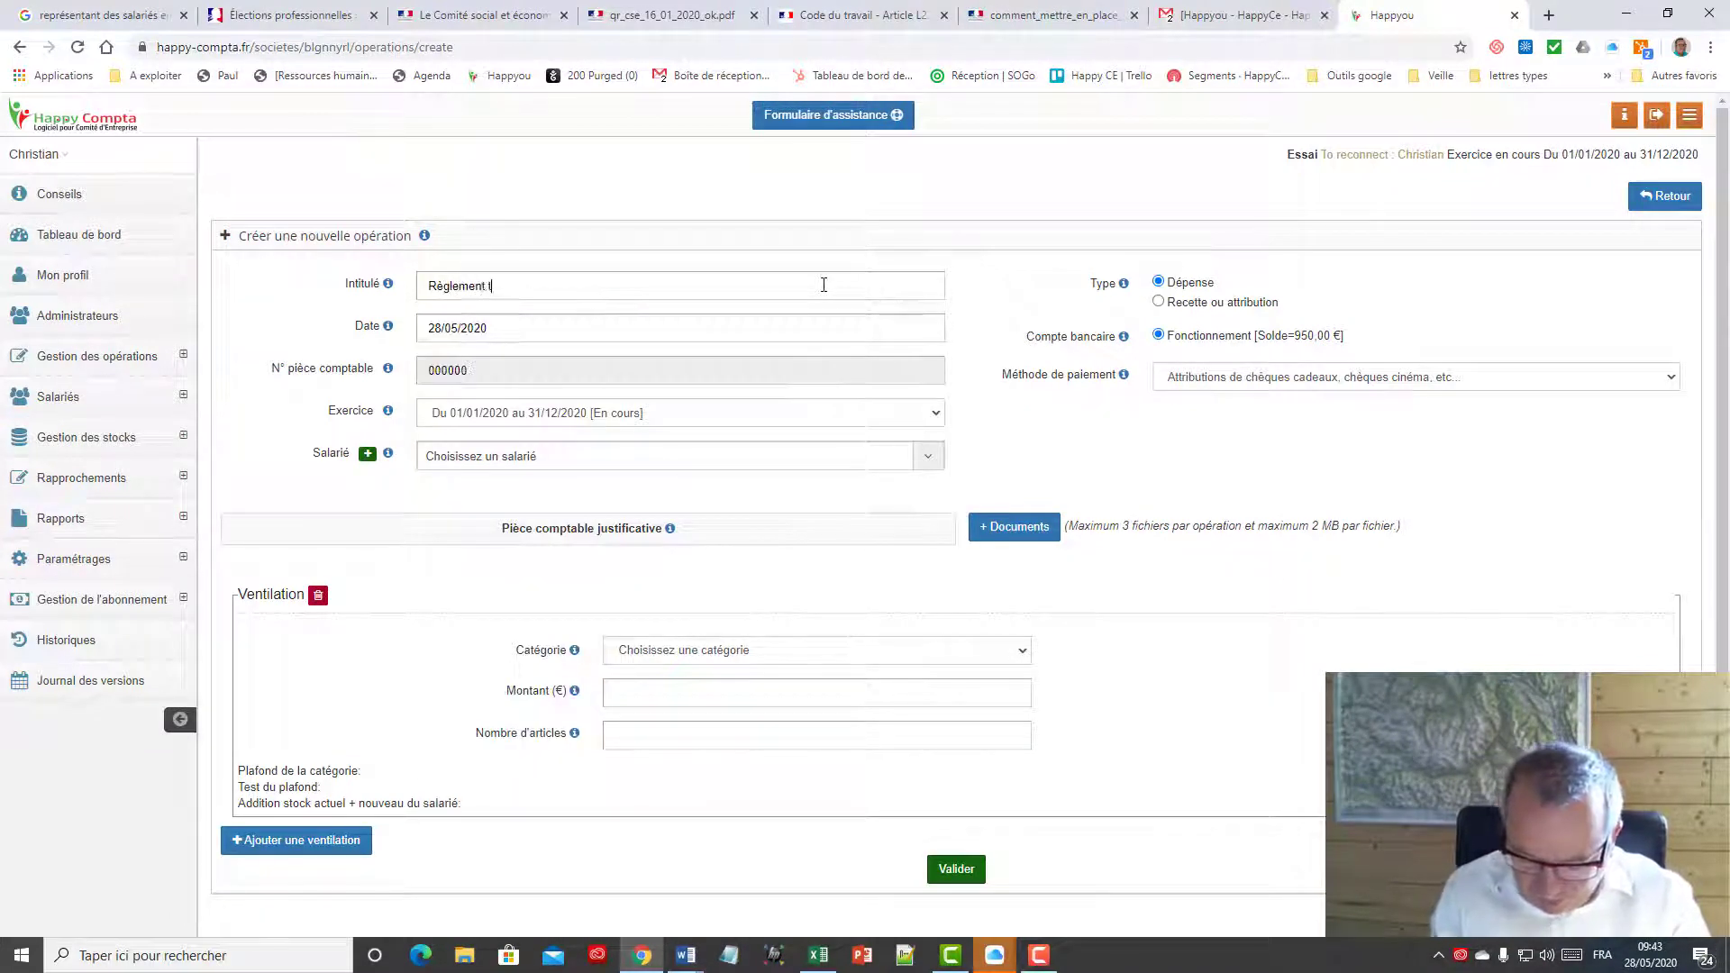
pyautogui.write('elephone')
pyautogui.hotkey('ctrl', 'shift', 'Left')
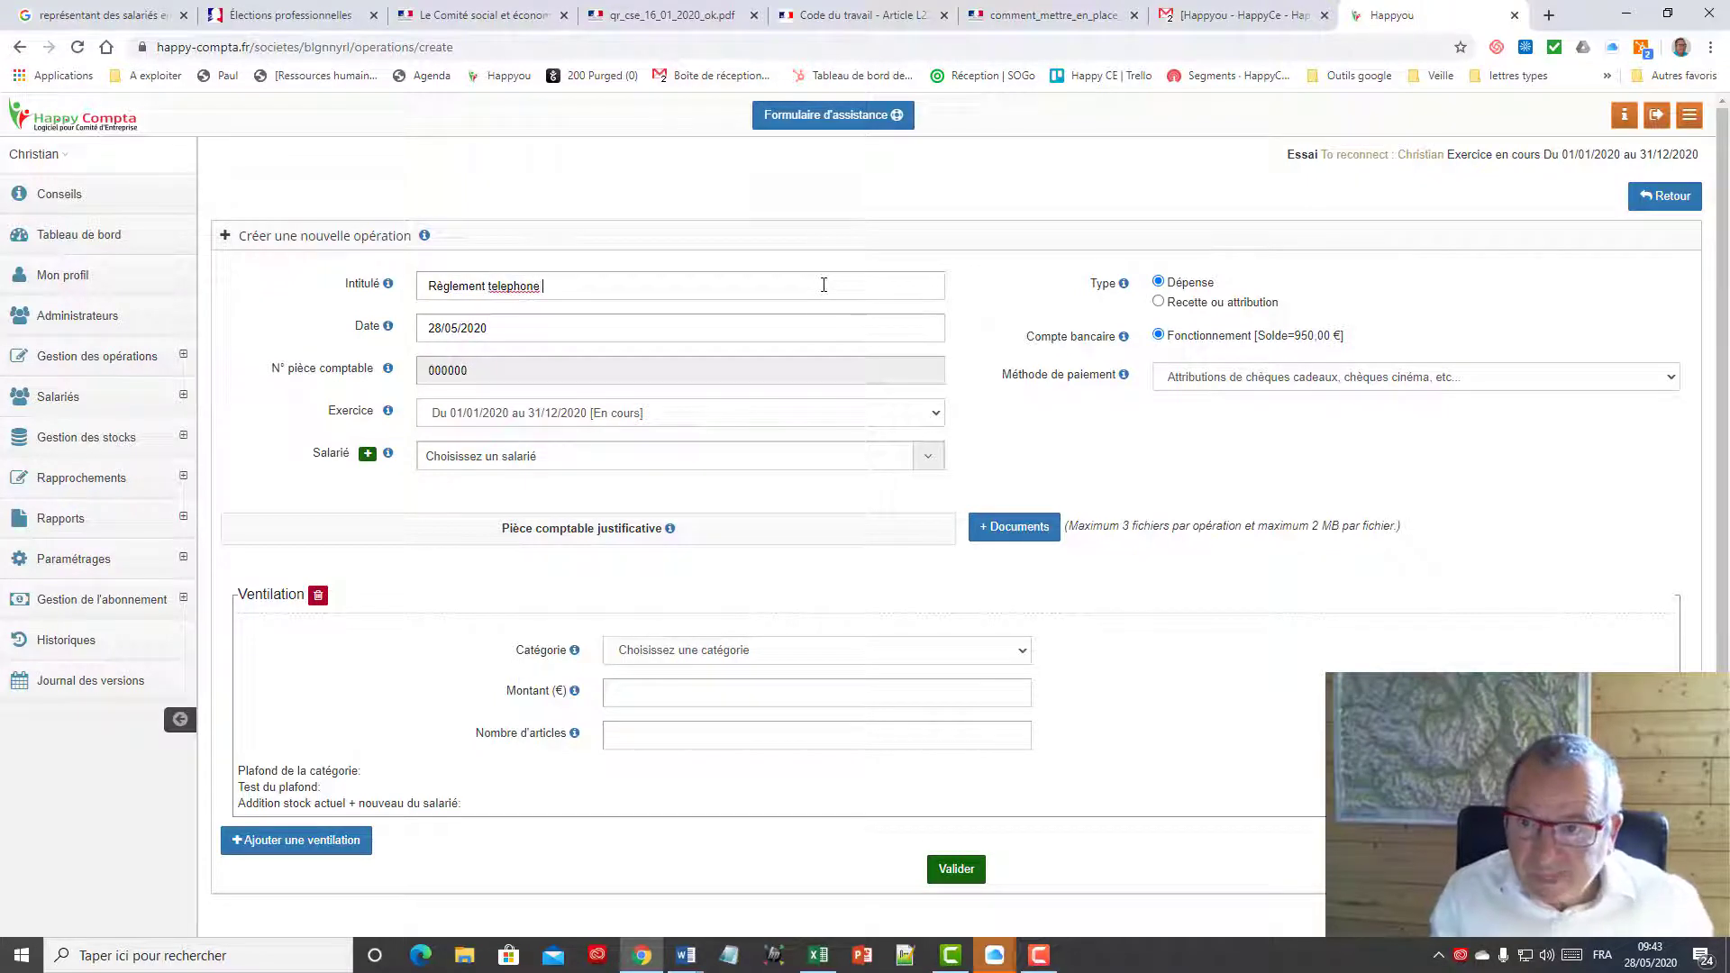
pyautogui.rightClick(515, 291)
pyautogui.click(558, 305)
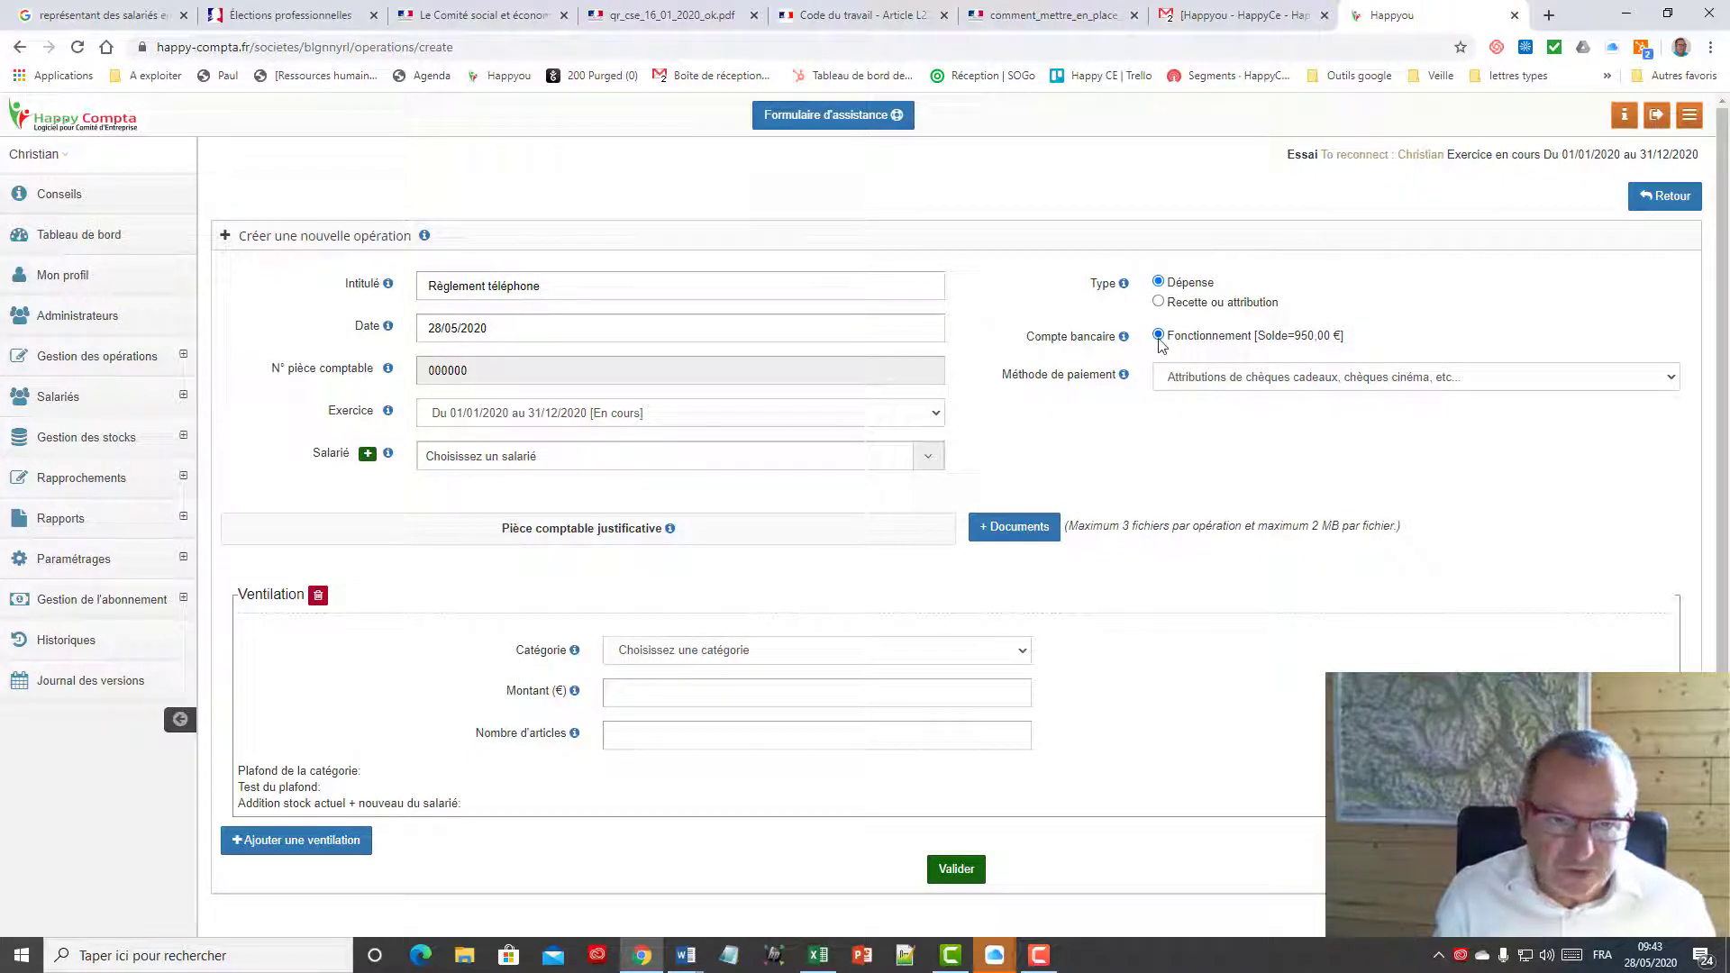
# Set the payment method to Virement, allocate 80 € to Frais de communication téléphonique (abonnement, internet, etc), and save the operation.
pyautogui.click(1243, 381)
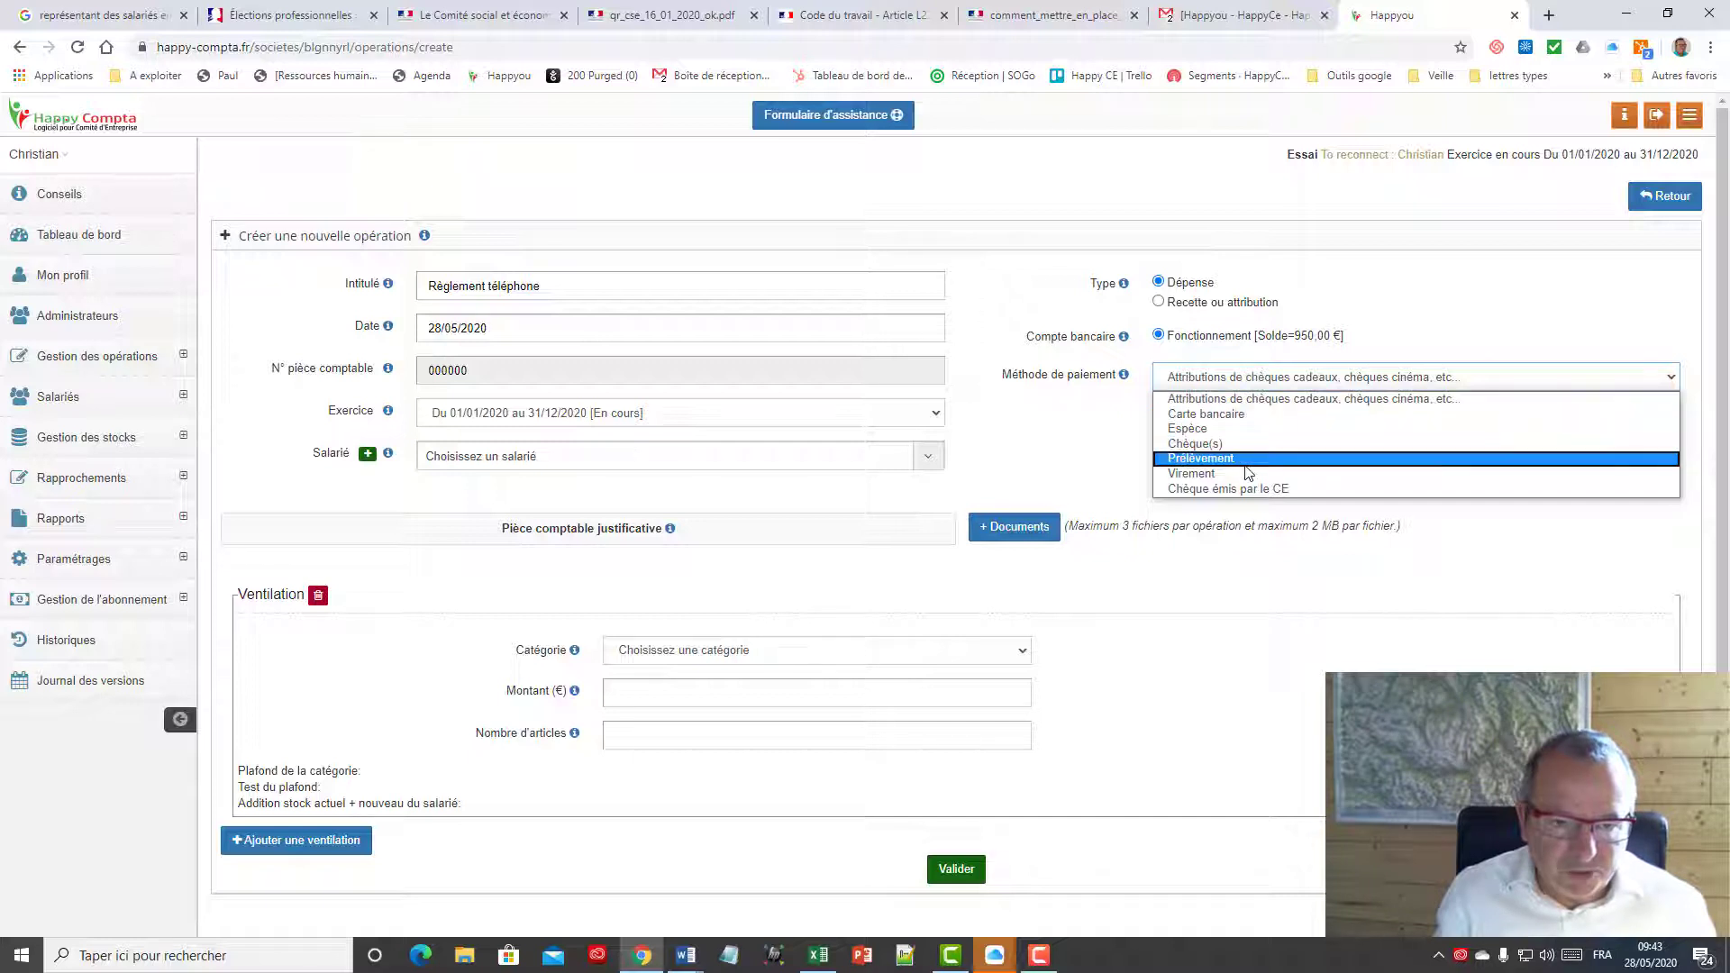
pyautogui.click(1249, 477)
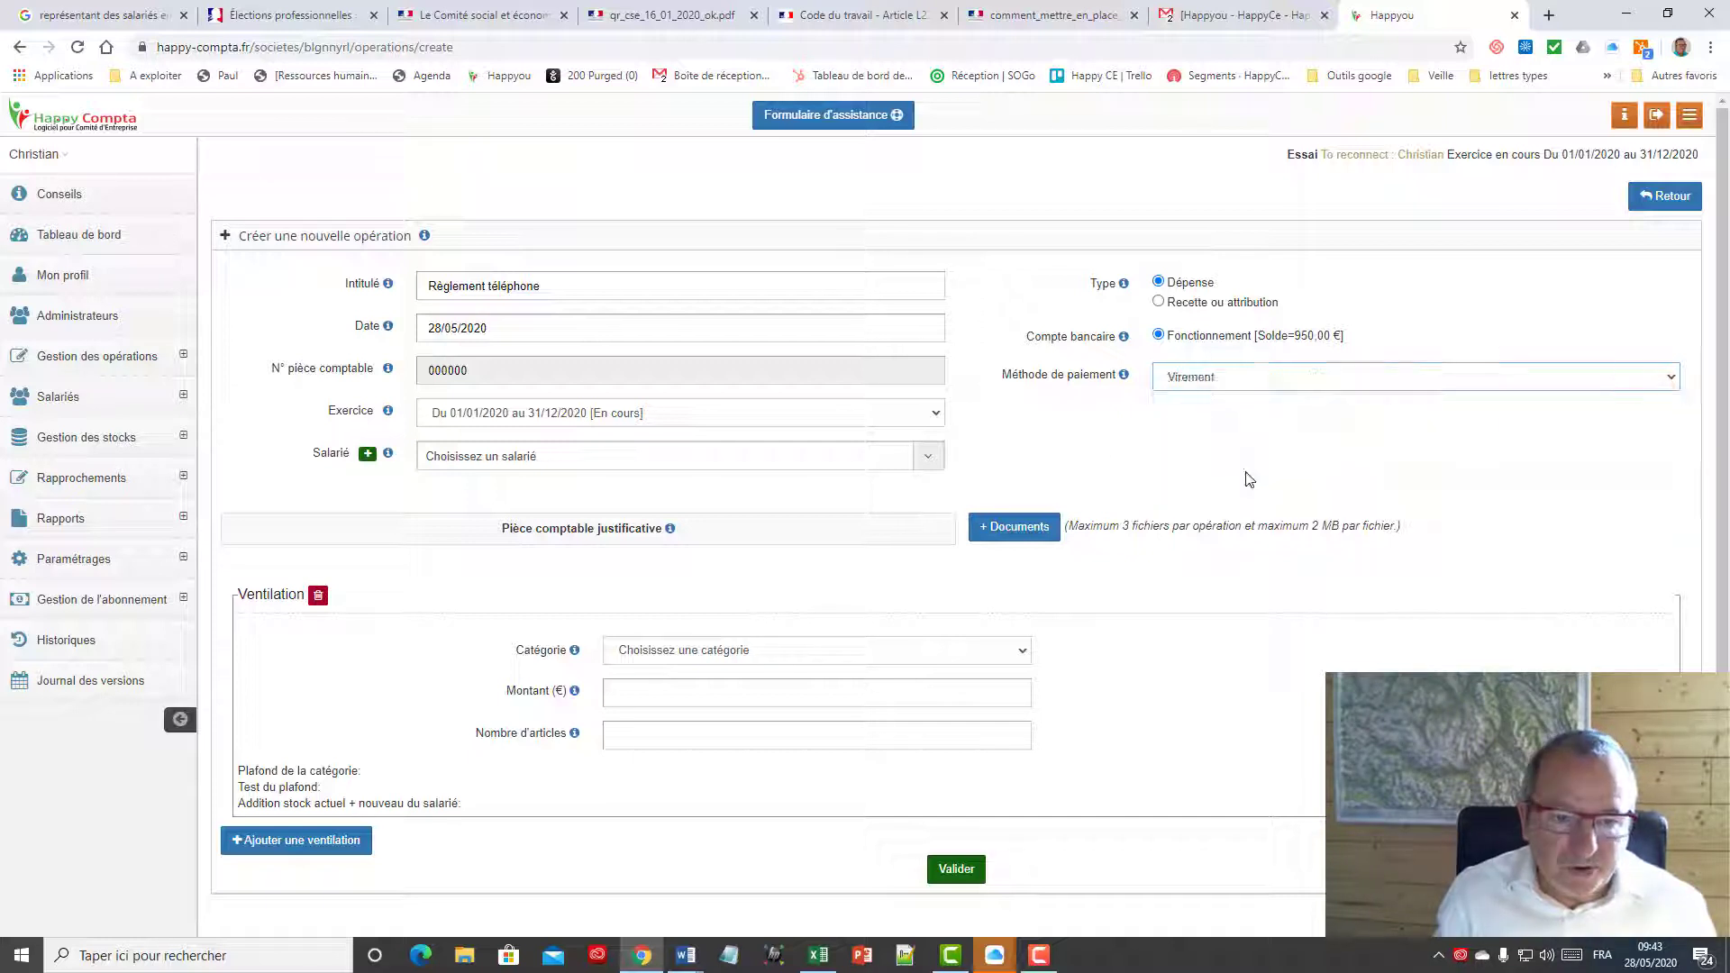
pyautogui.click(753, 660)
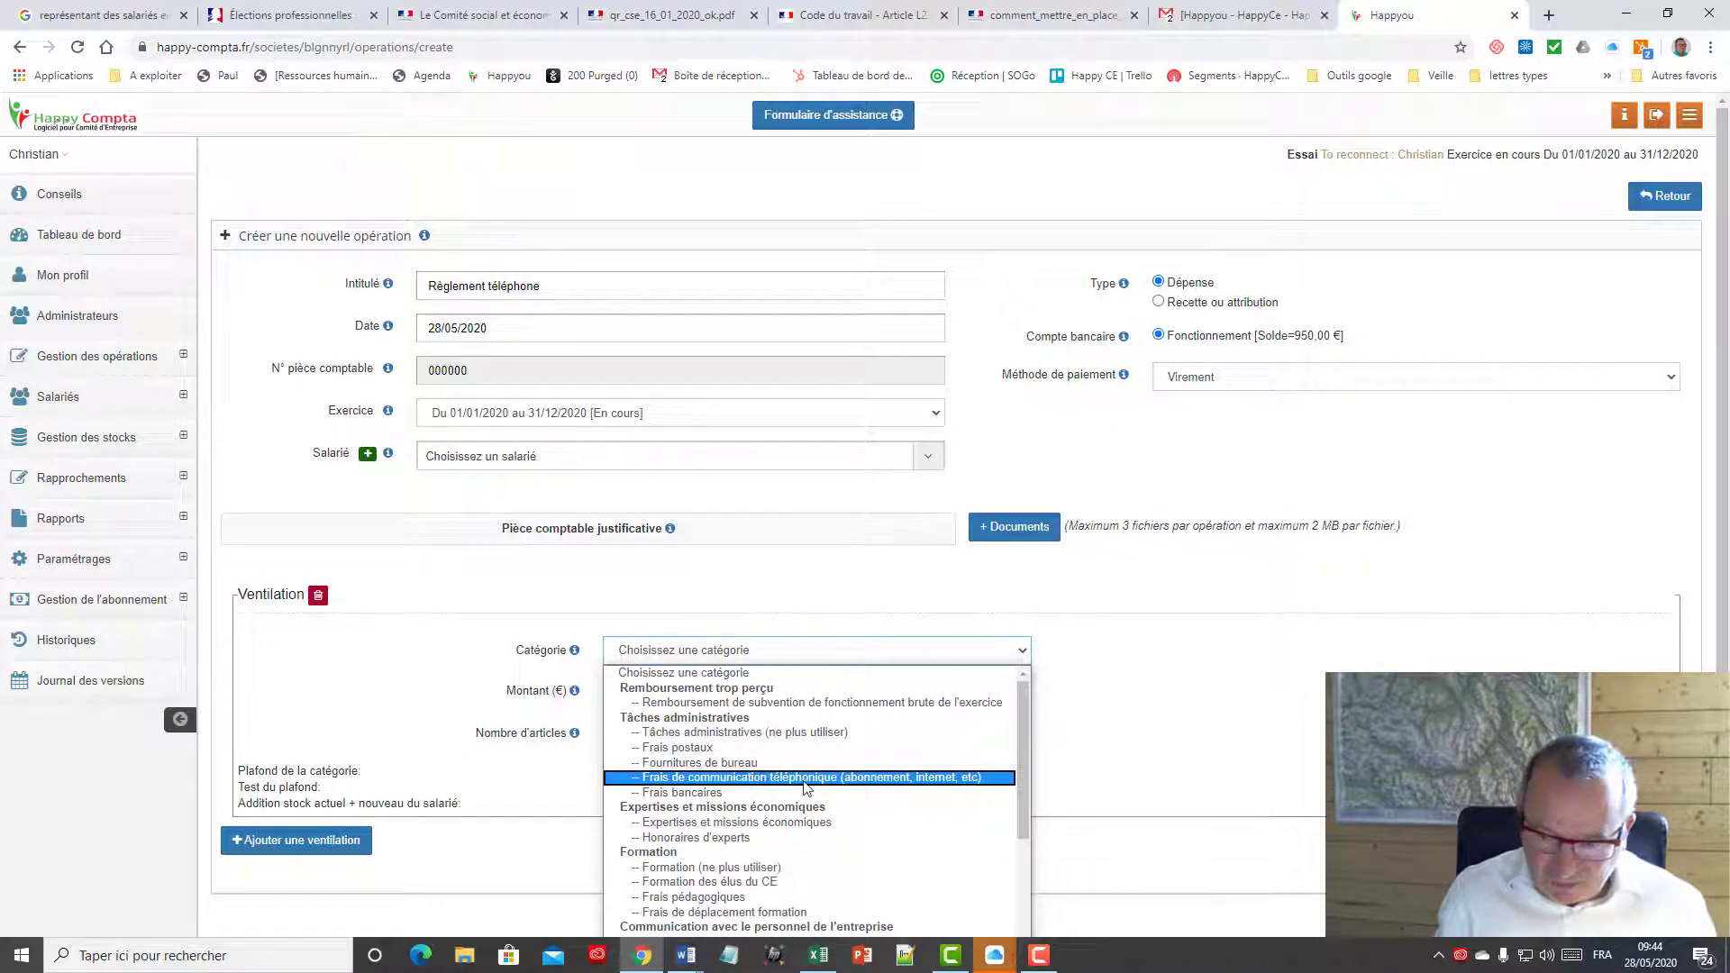
pyautogui.click(808, 779)
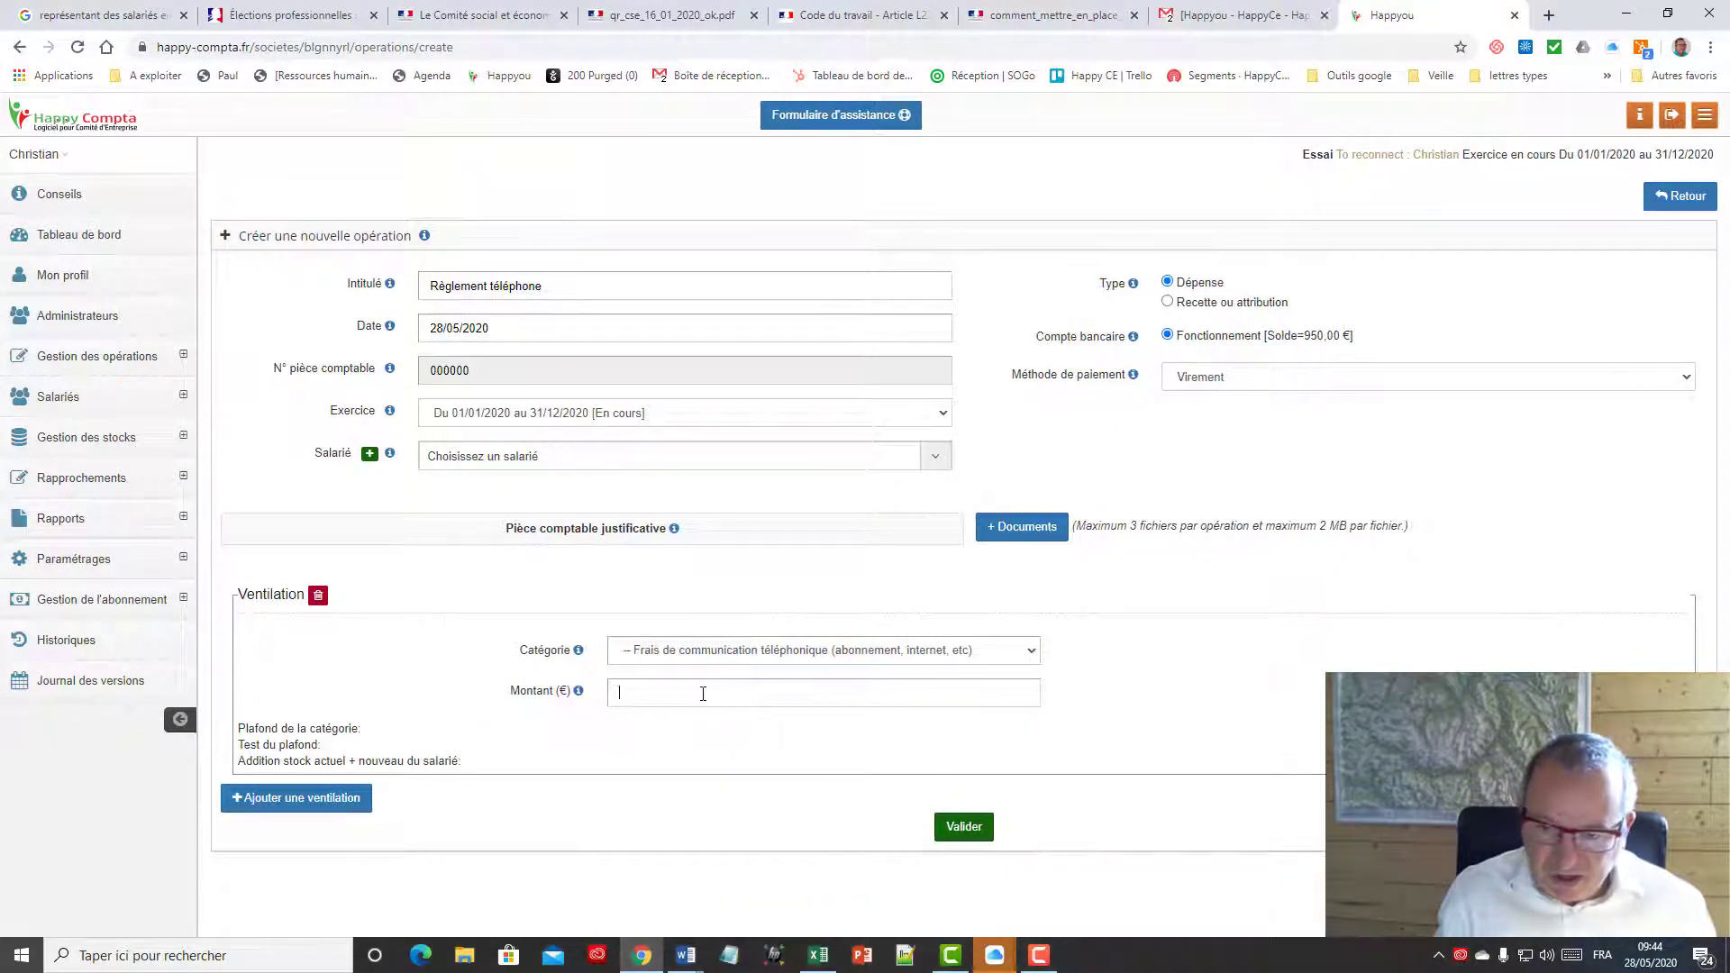
pyautogui.click(703, 693)
pyautogui.write('80')
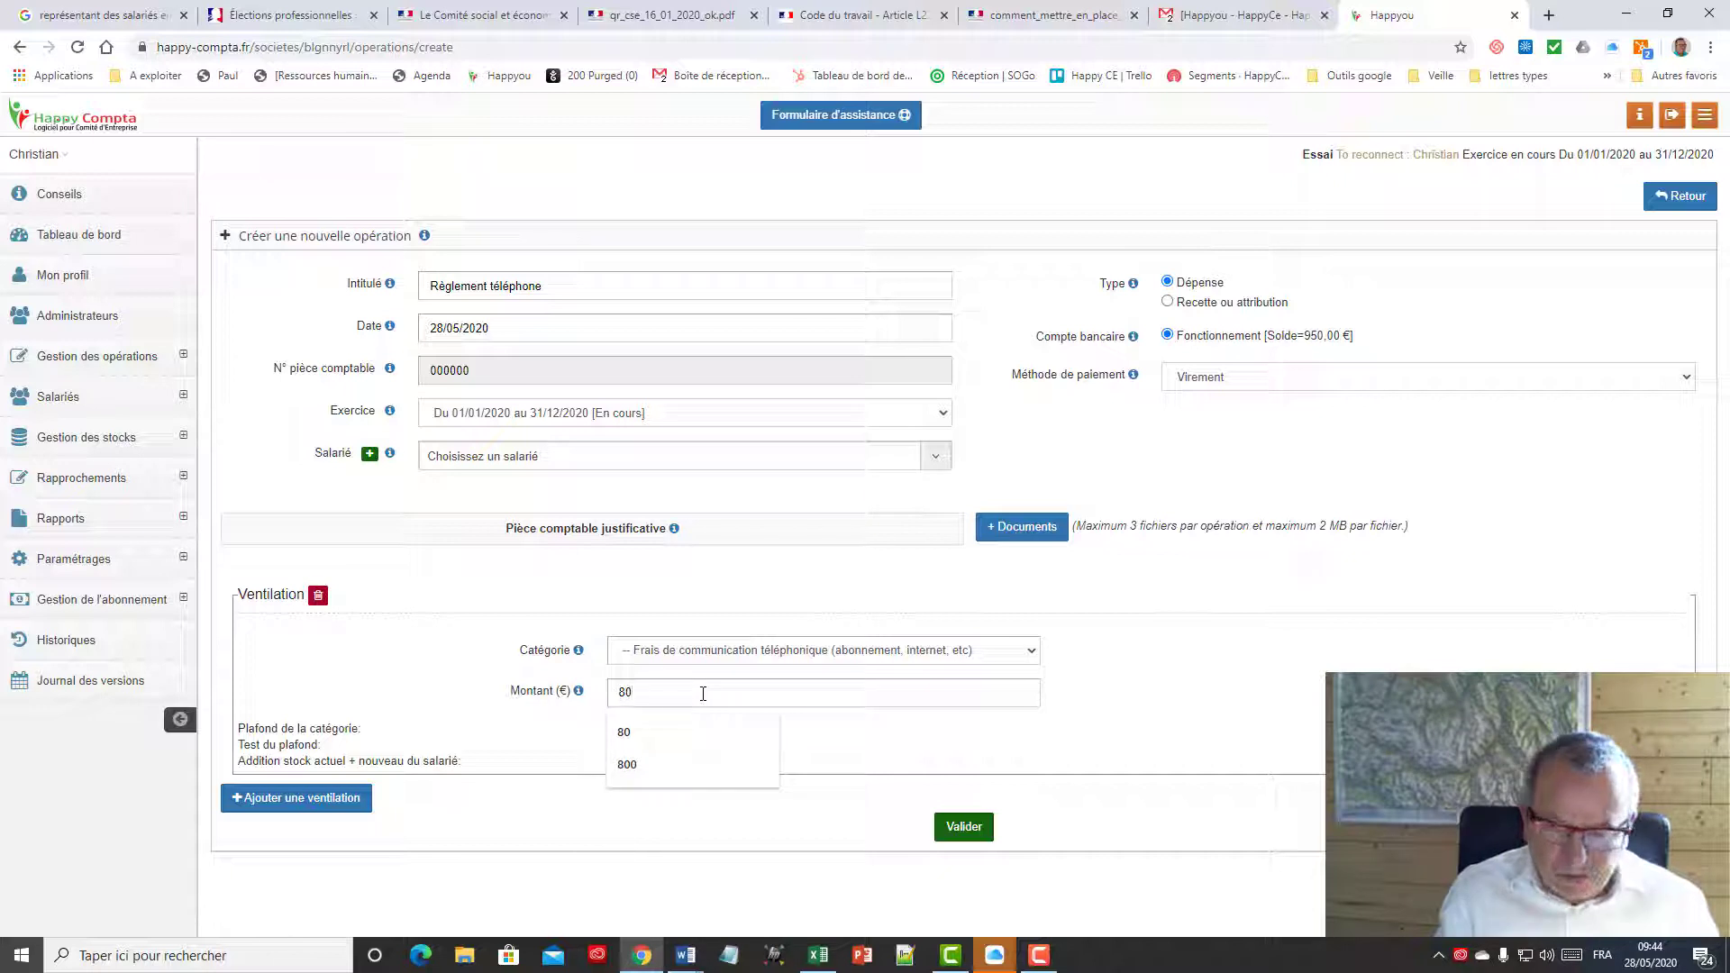
pyautogui.click(967, 833)
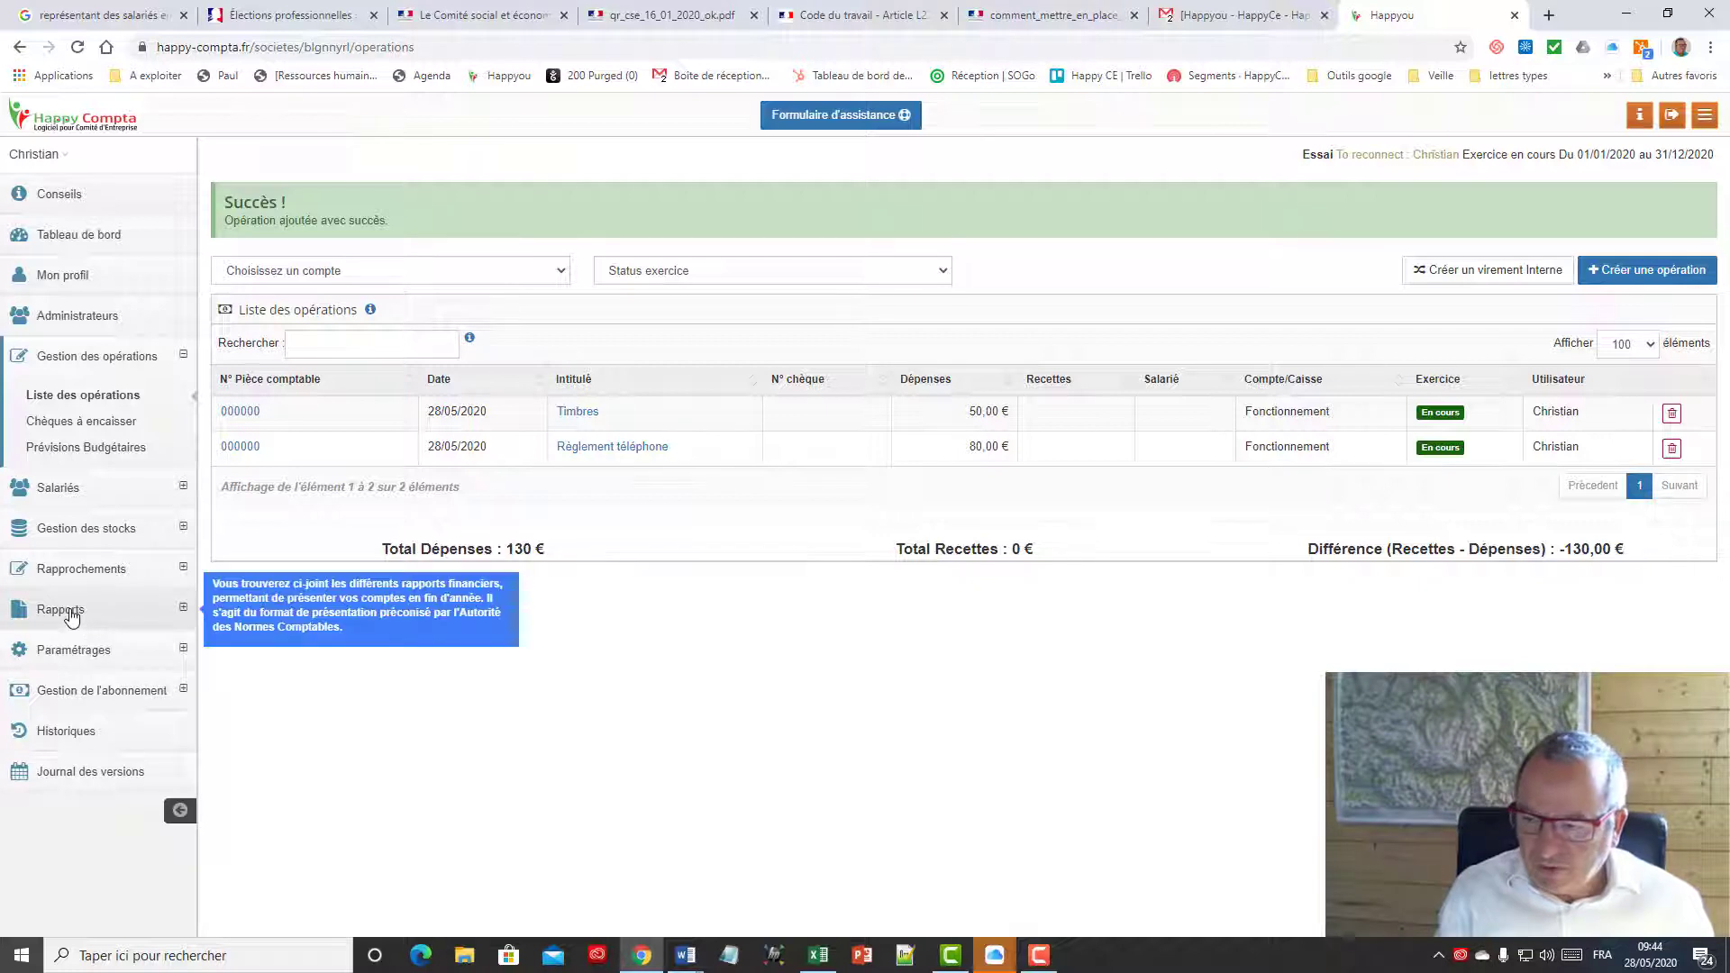
# Open the Résultat par budget report and compare planned expenses, actual expenses and remaining balance for Frais de communication téléphonique.
pyautogui.click(67, 610)
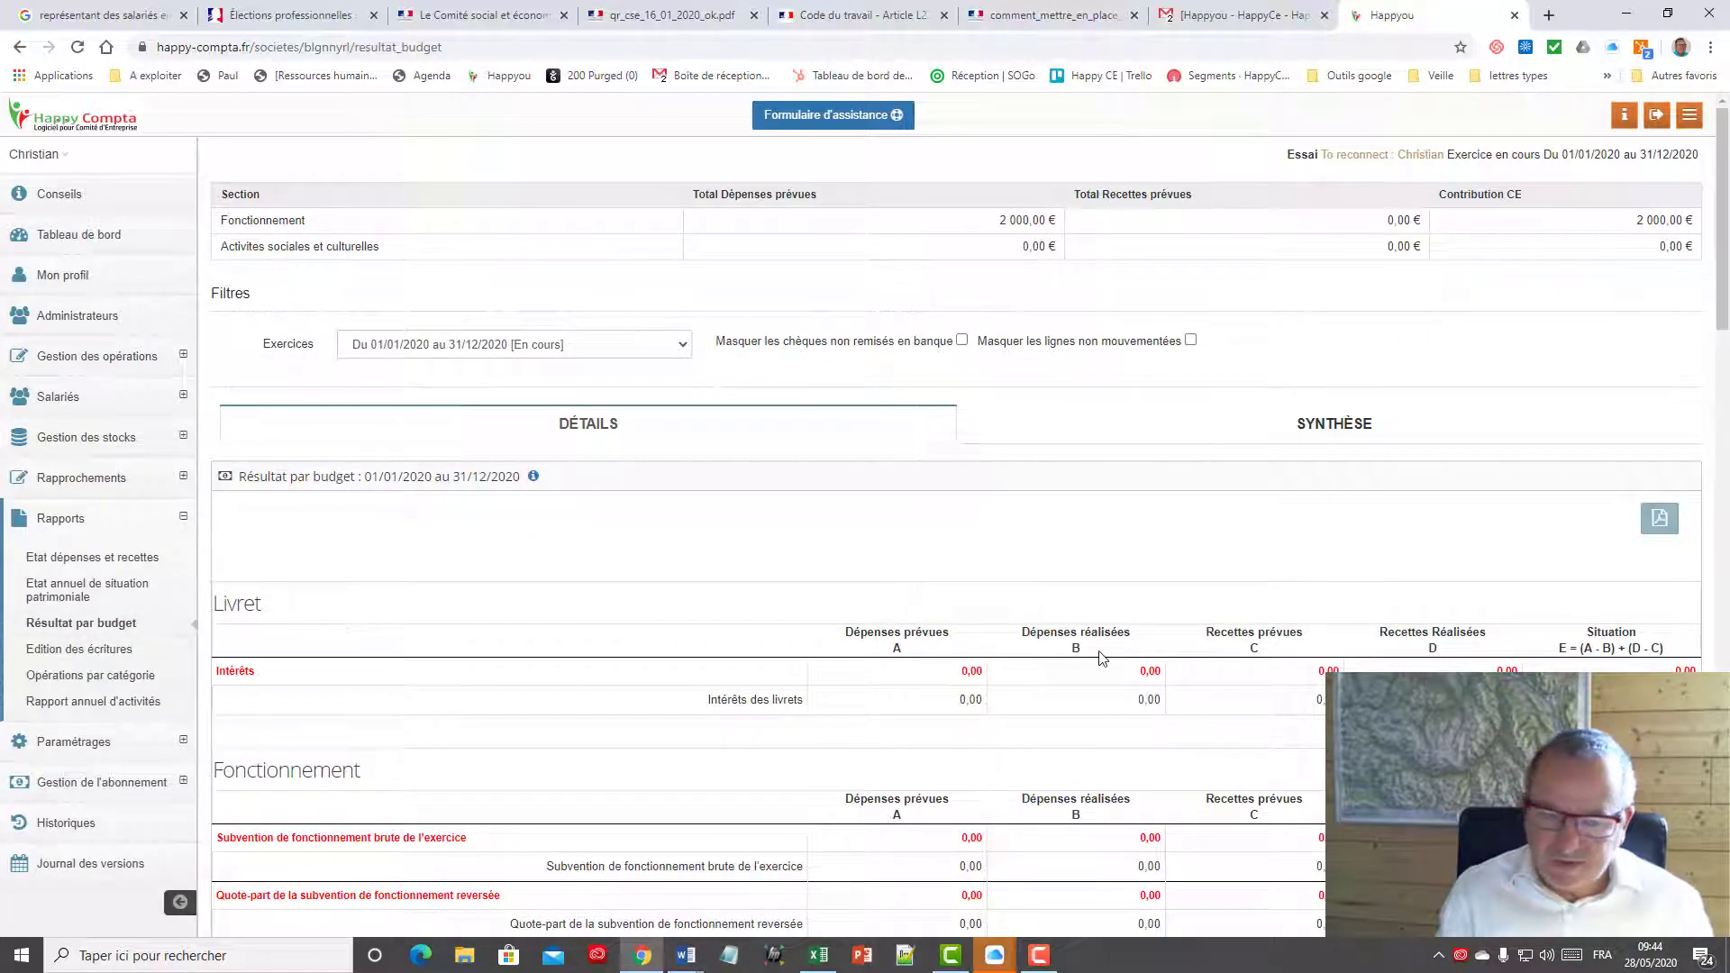
pyautogui.scroll(-1, 1131, 579)
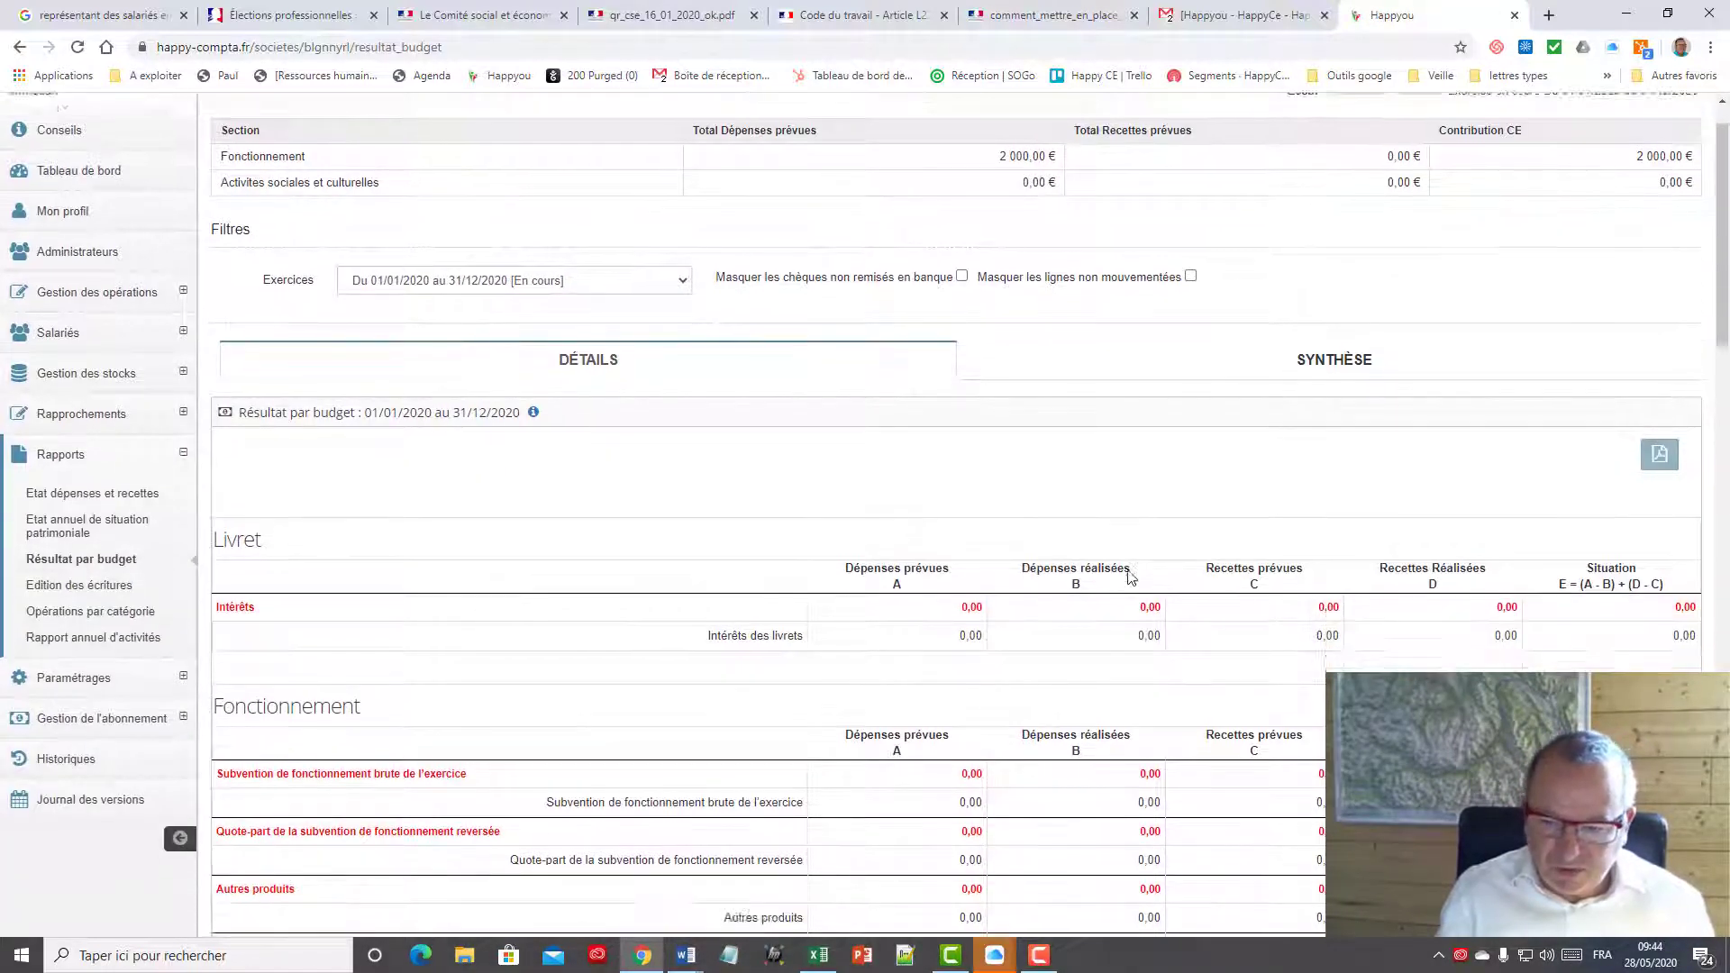
pyautogui.scroll(-3, 1131, 579)
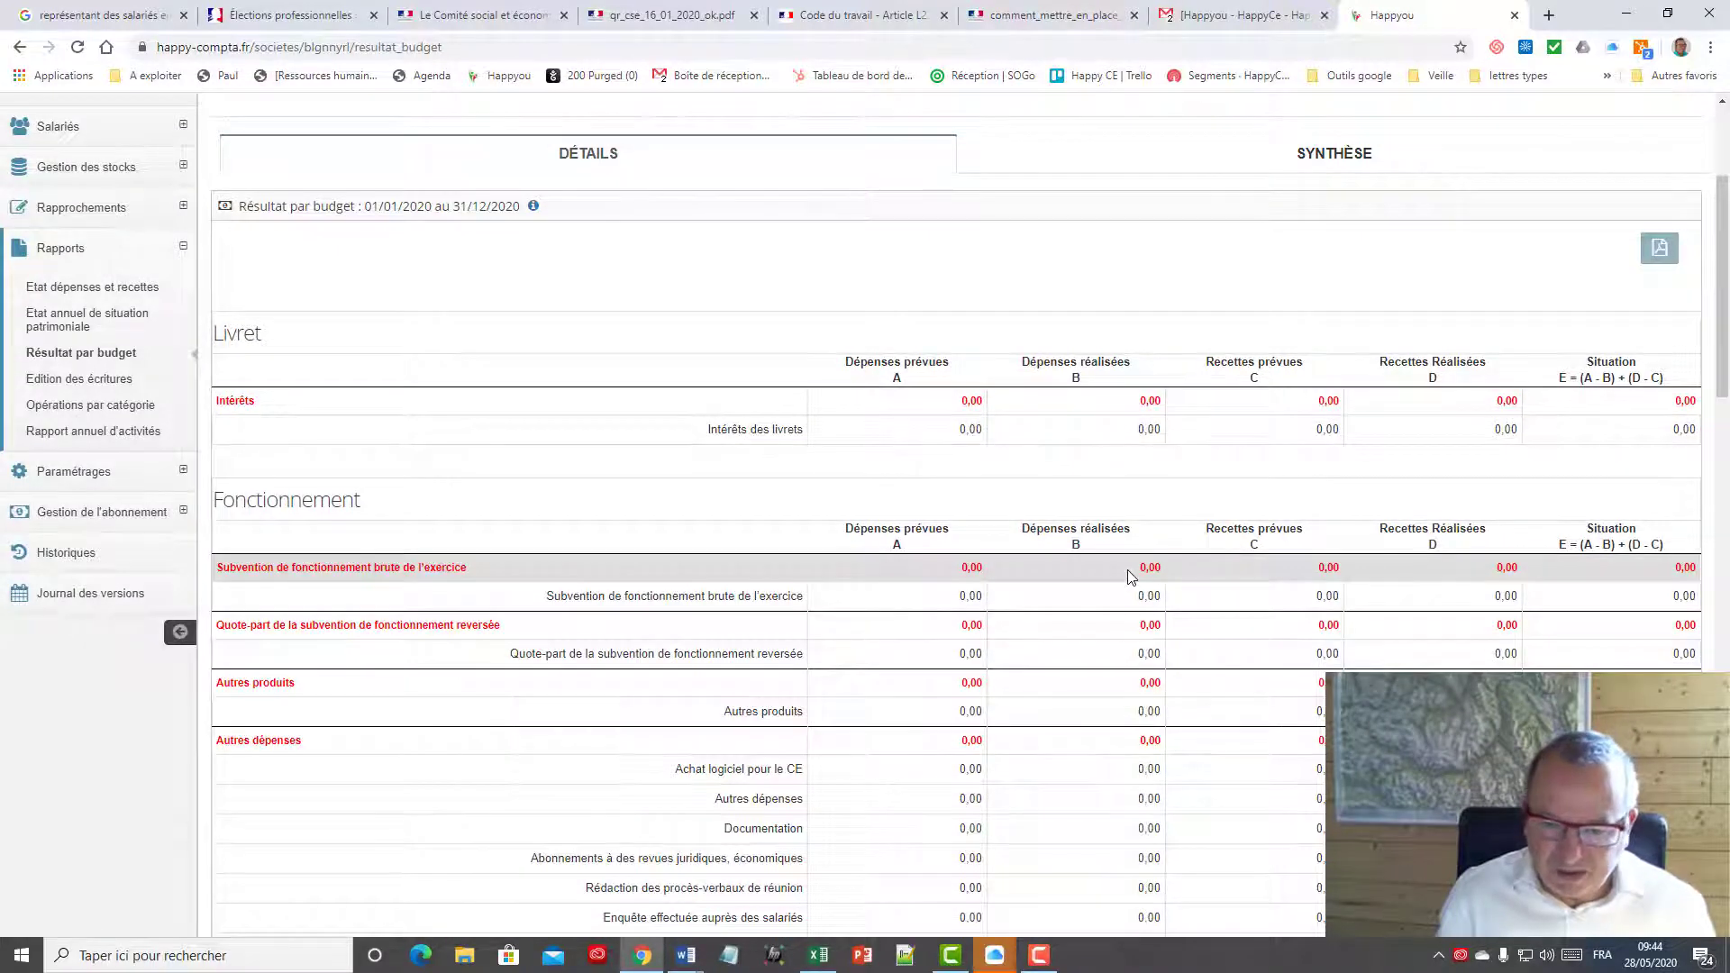
pyautogui.scroll(-5, 1131, 578)
pyautogui.scroll(-4, 1129, 577)
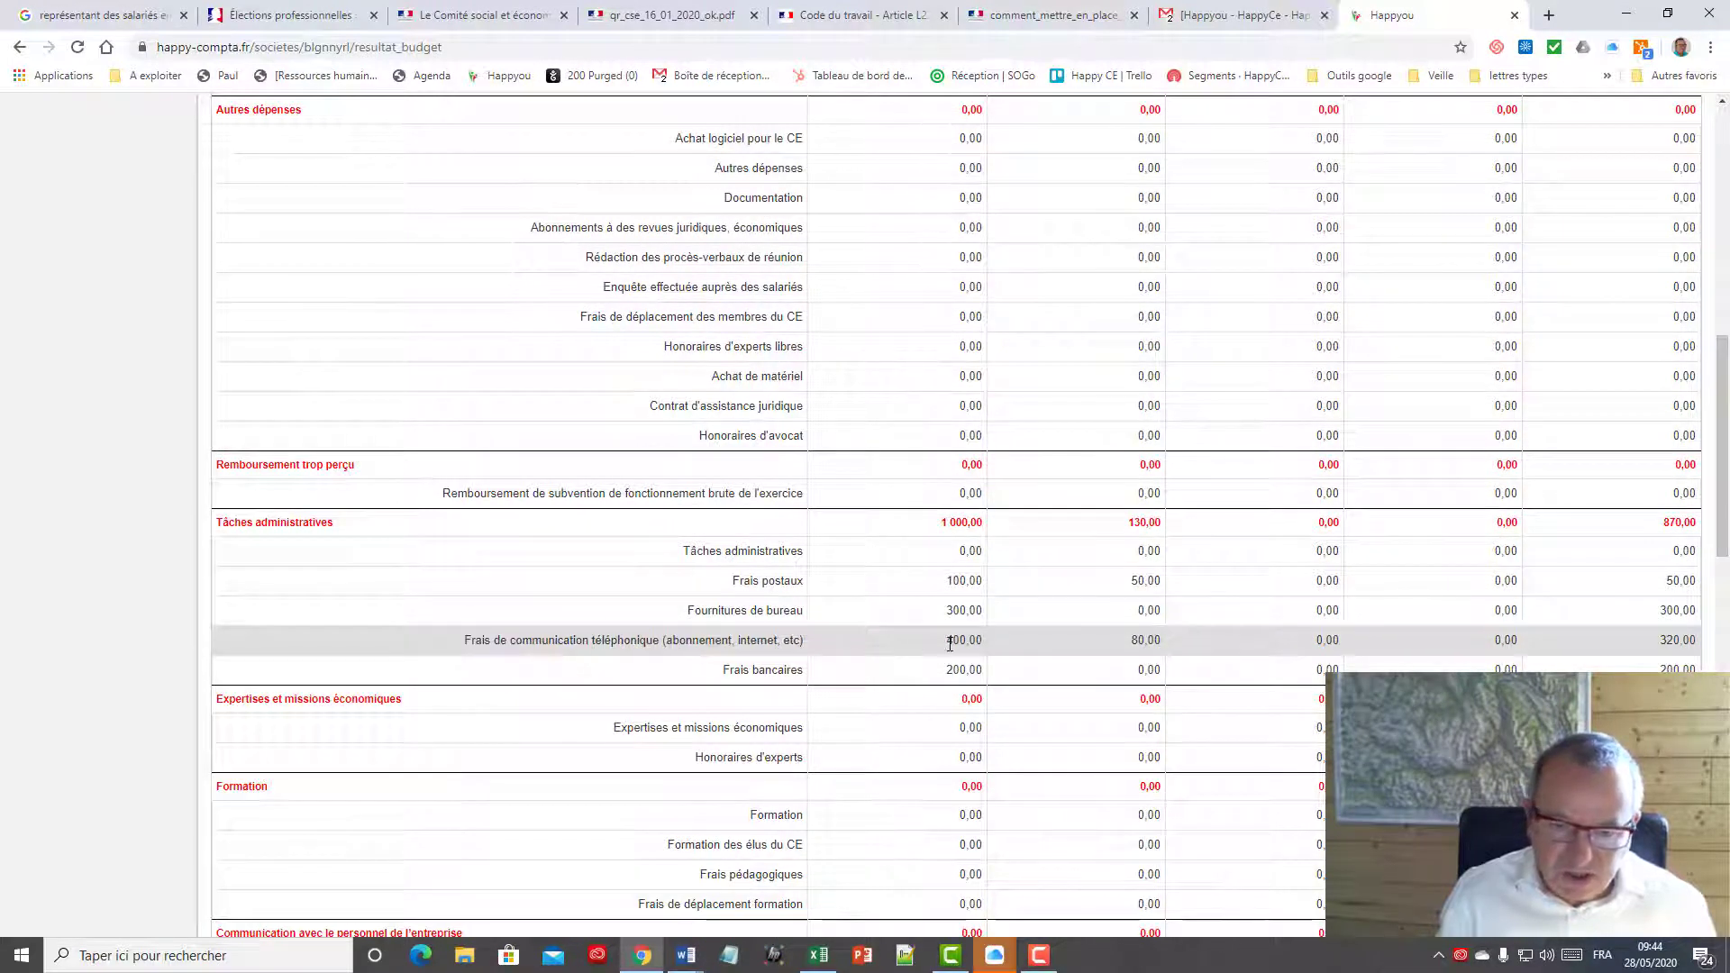
pyautogui.moveTo(946, 644); pyautogui.dragTo(971, 642)
pyautogui.click(1133, 641)
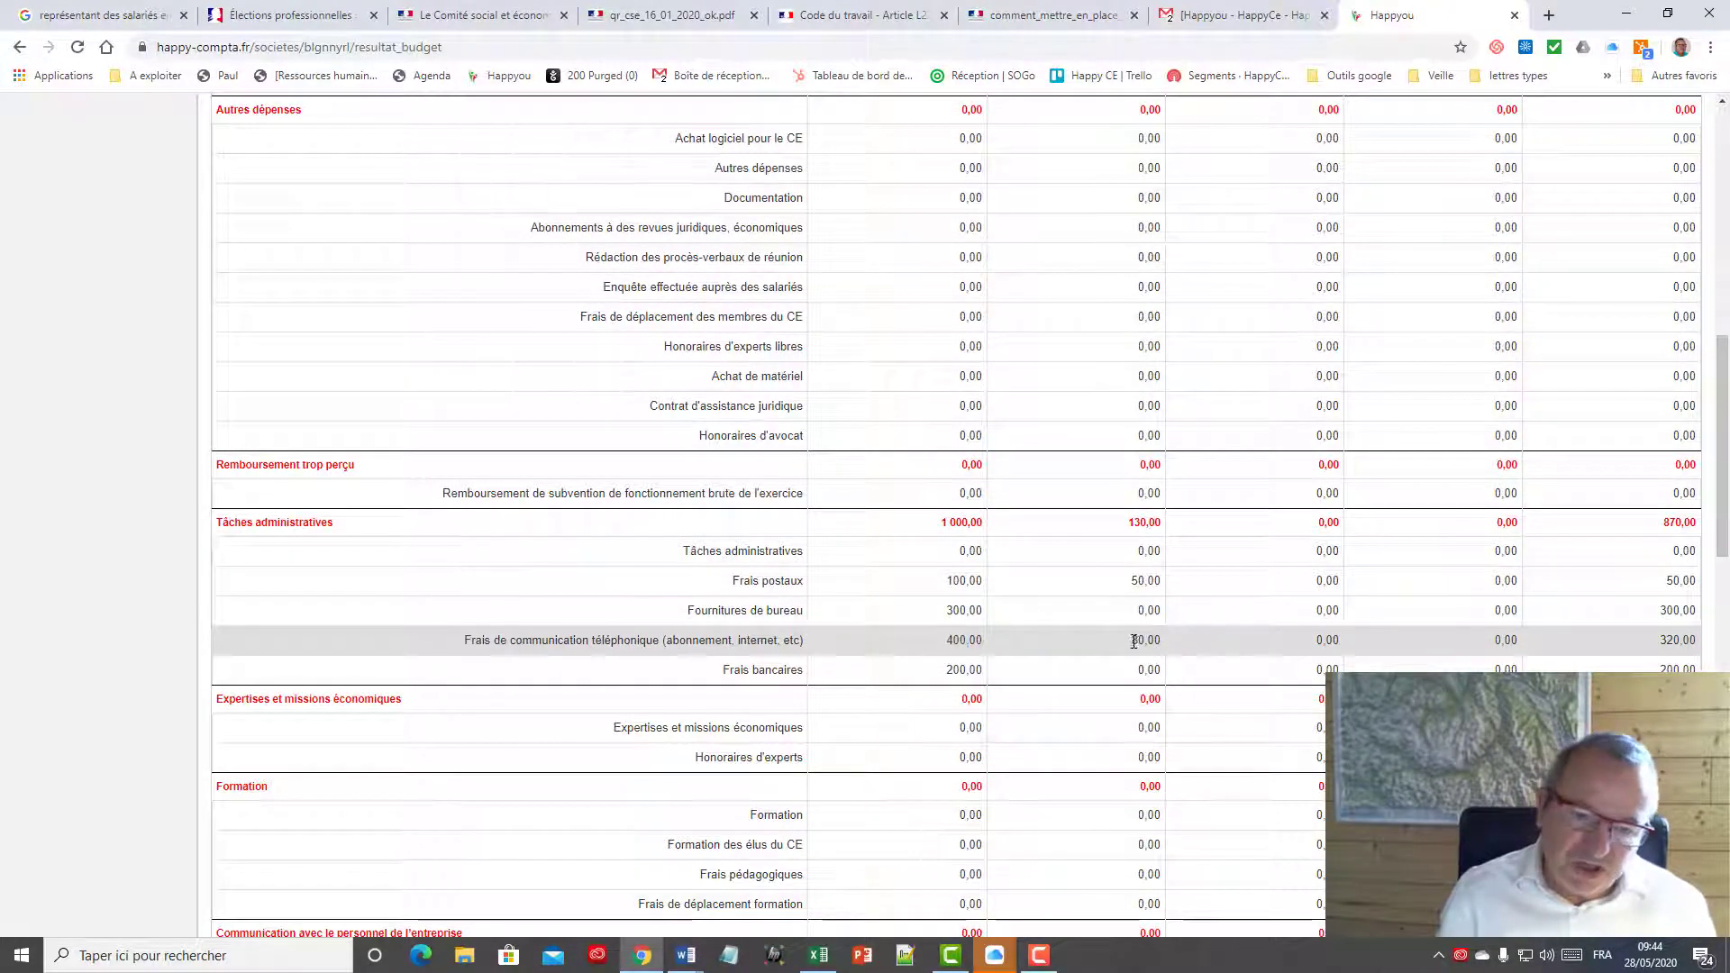
pyautogui.moveTo(1133, 642); pyautogui.dragTo(1191, 652)
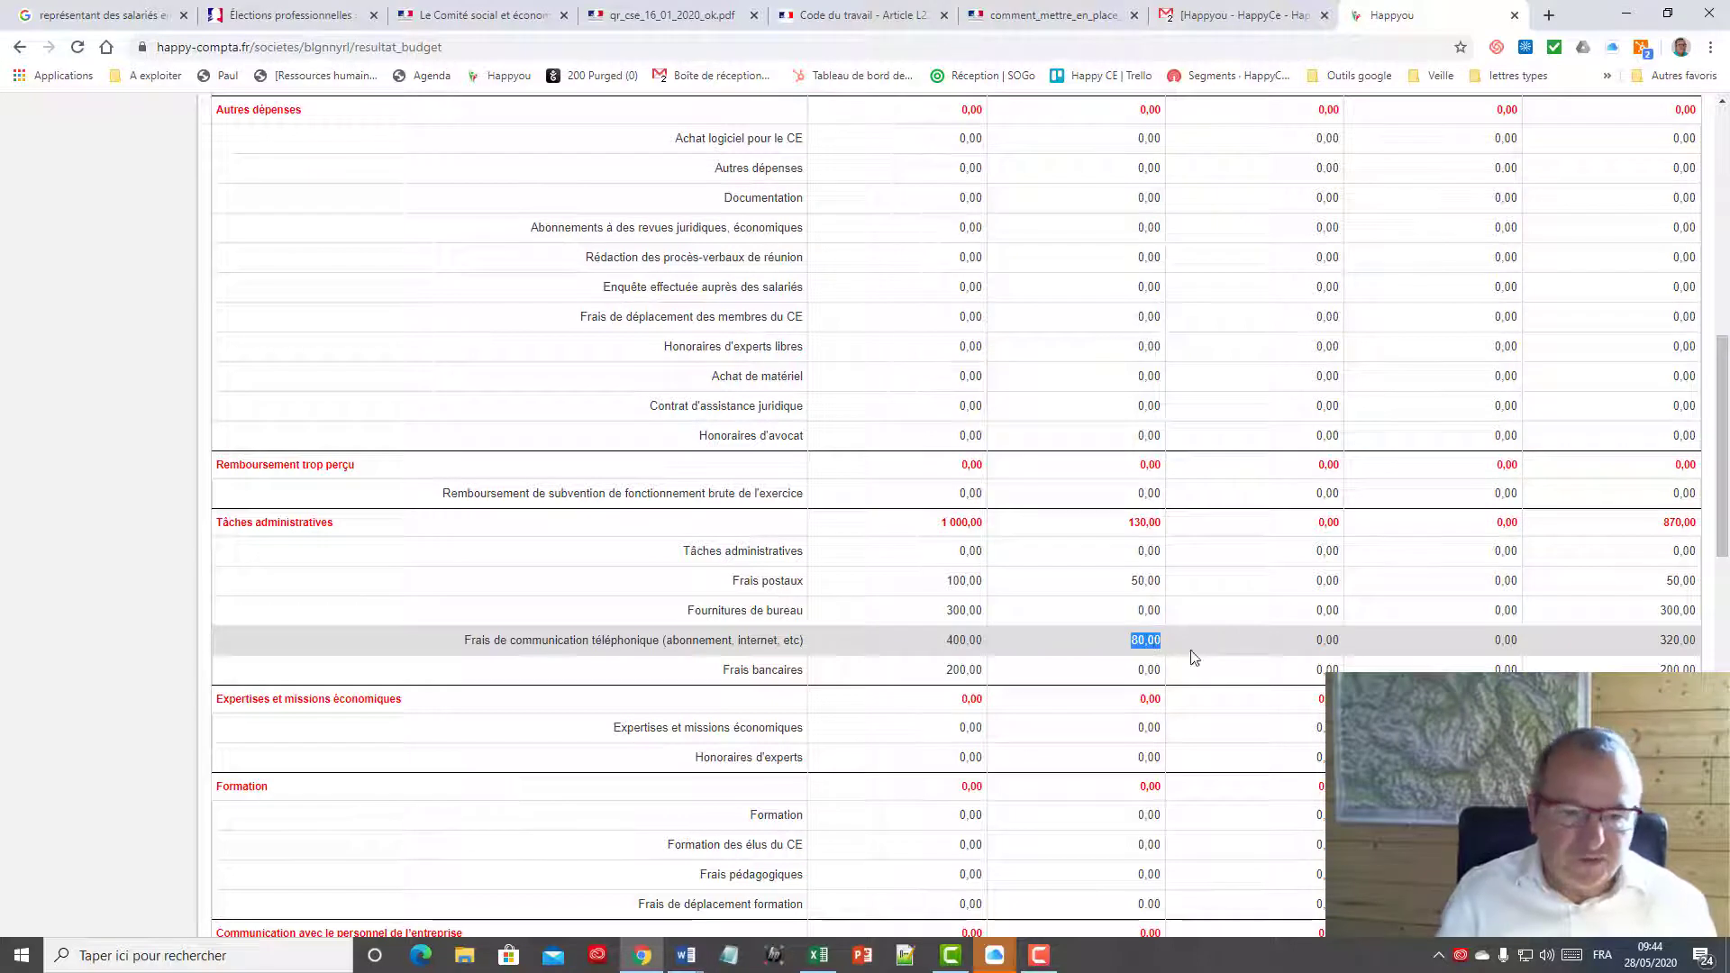
pyautogui.moveTo(1664, 643); pyautogui.dragTo(1689, 642)
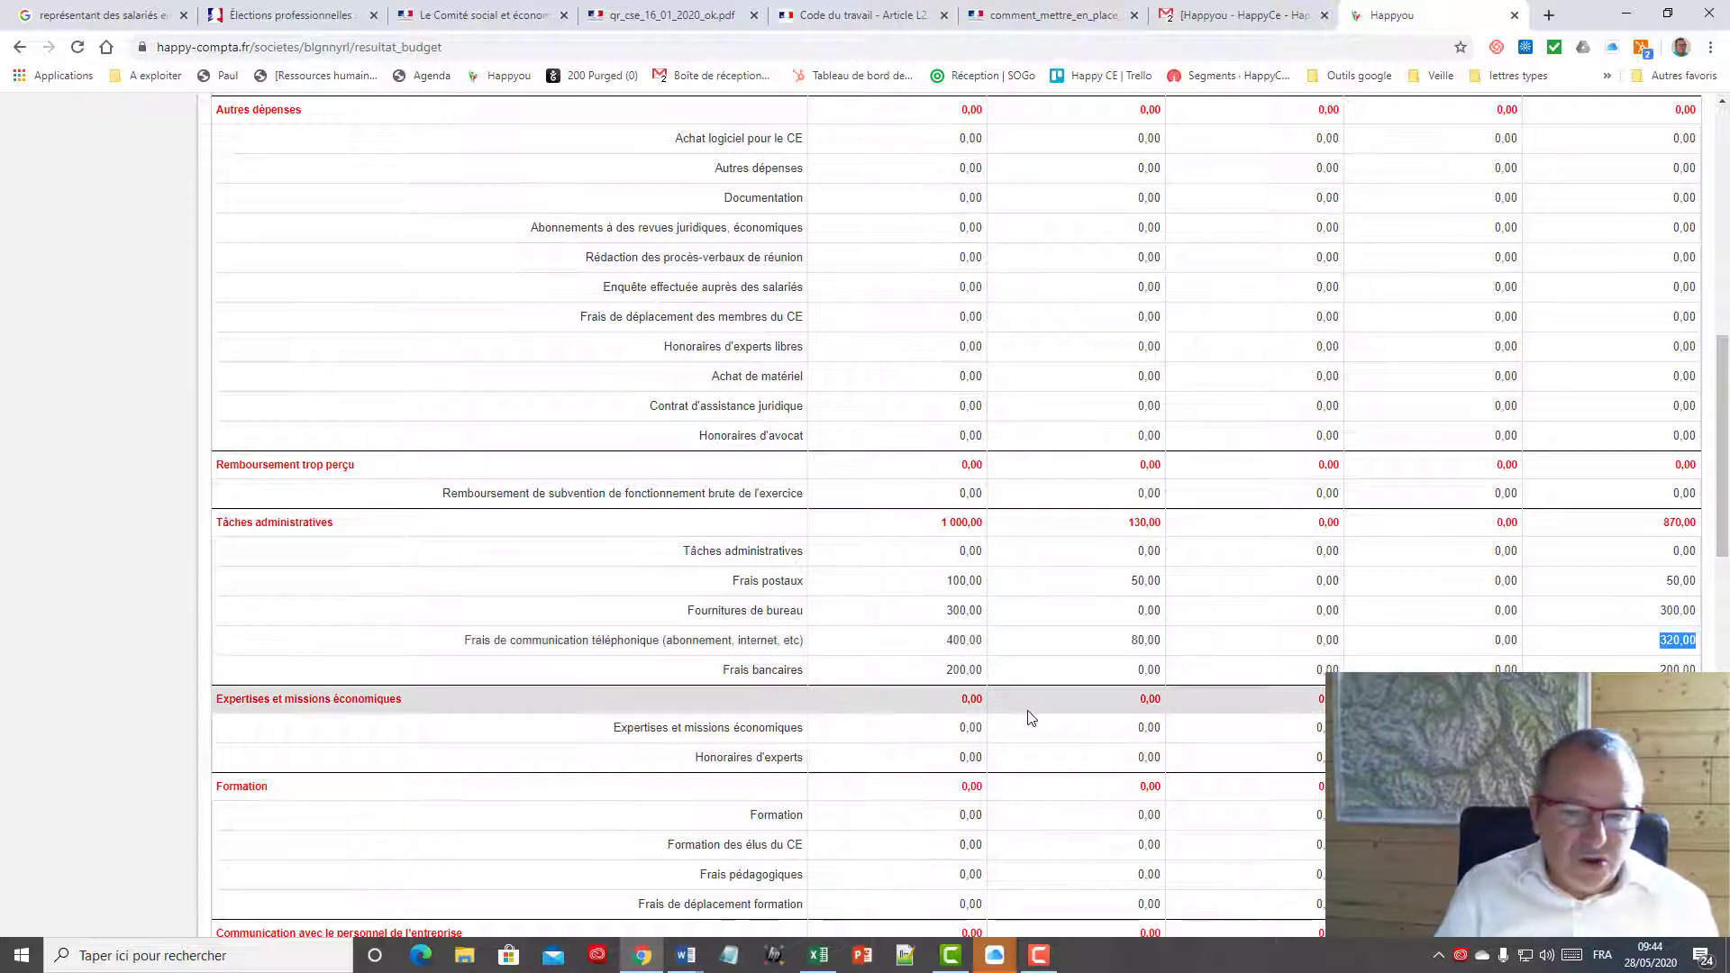
# Hide the lines without movement in the budget result report and review the planned and actual expenses under Tâches administratives.
pyautogui.scroll(3, 1032, 718)
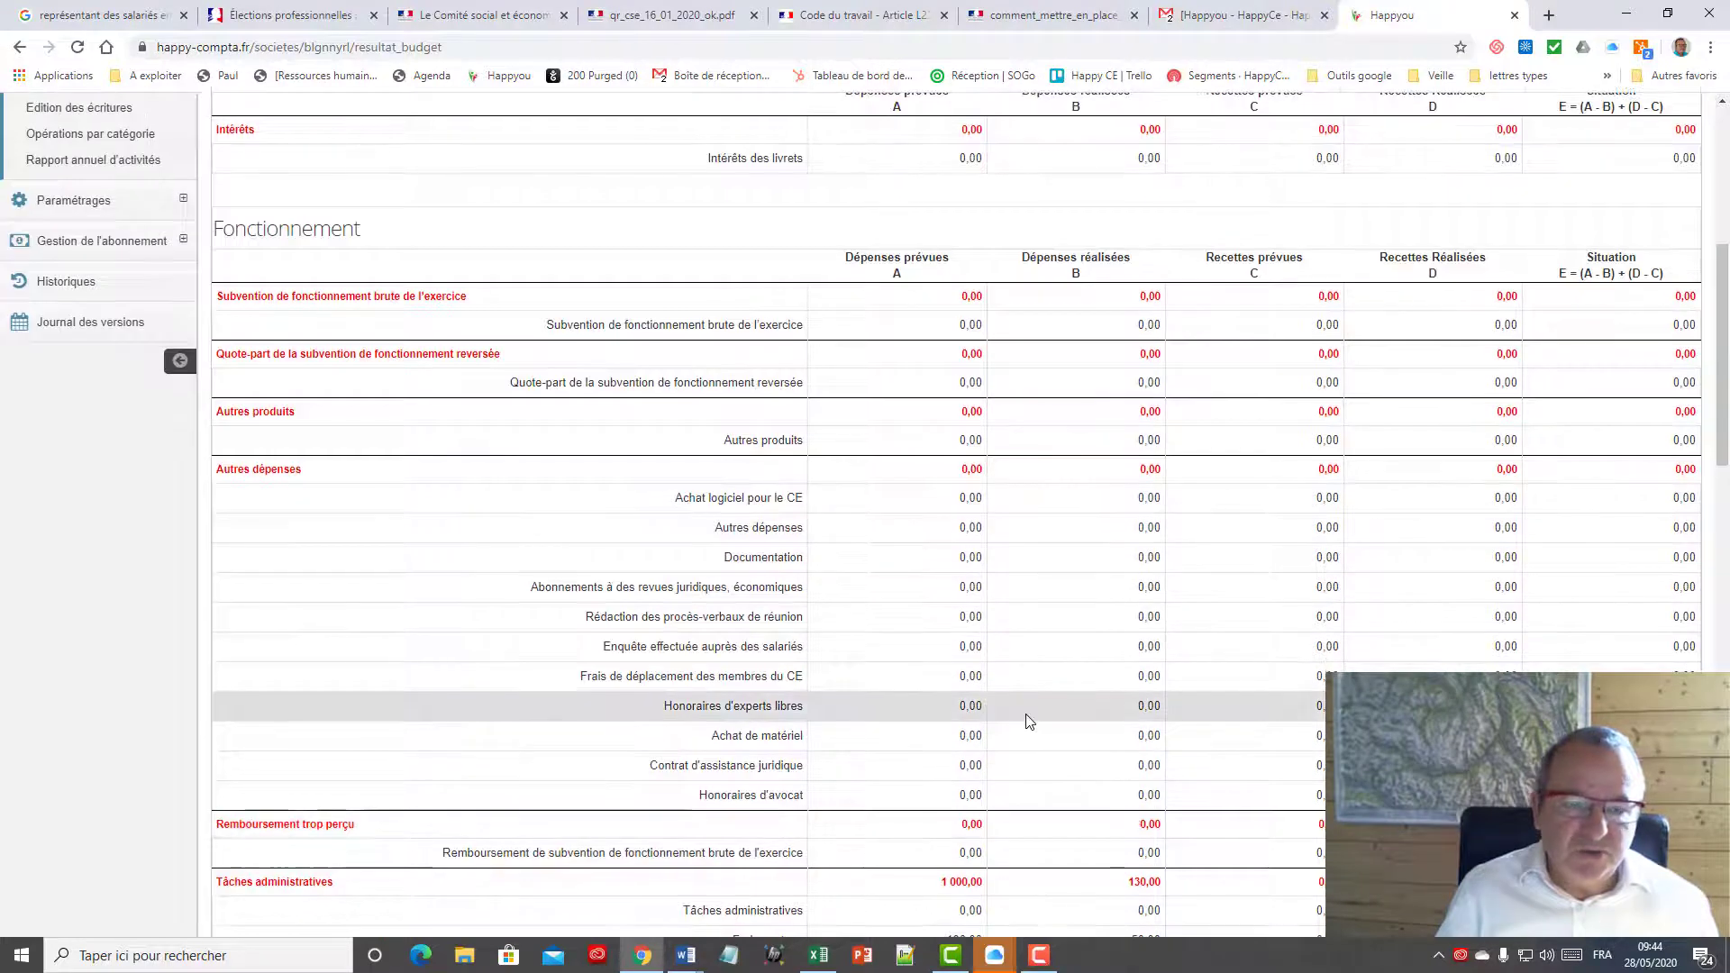
pyautogui.scroll(3, 1027, 719)
pyautogui.scroll(2, 1054, 685)
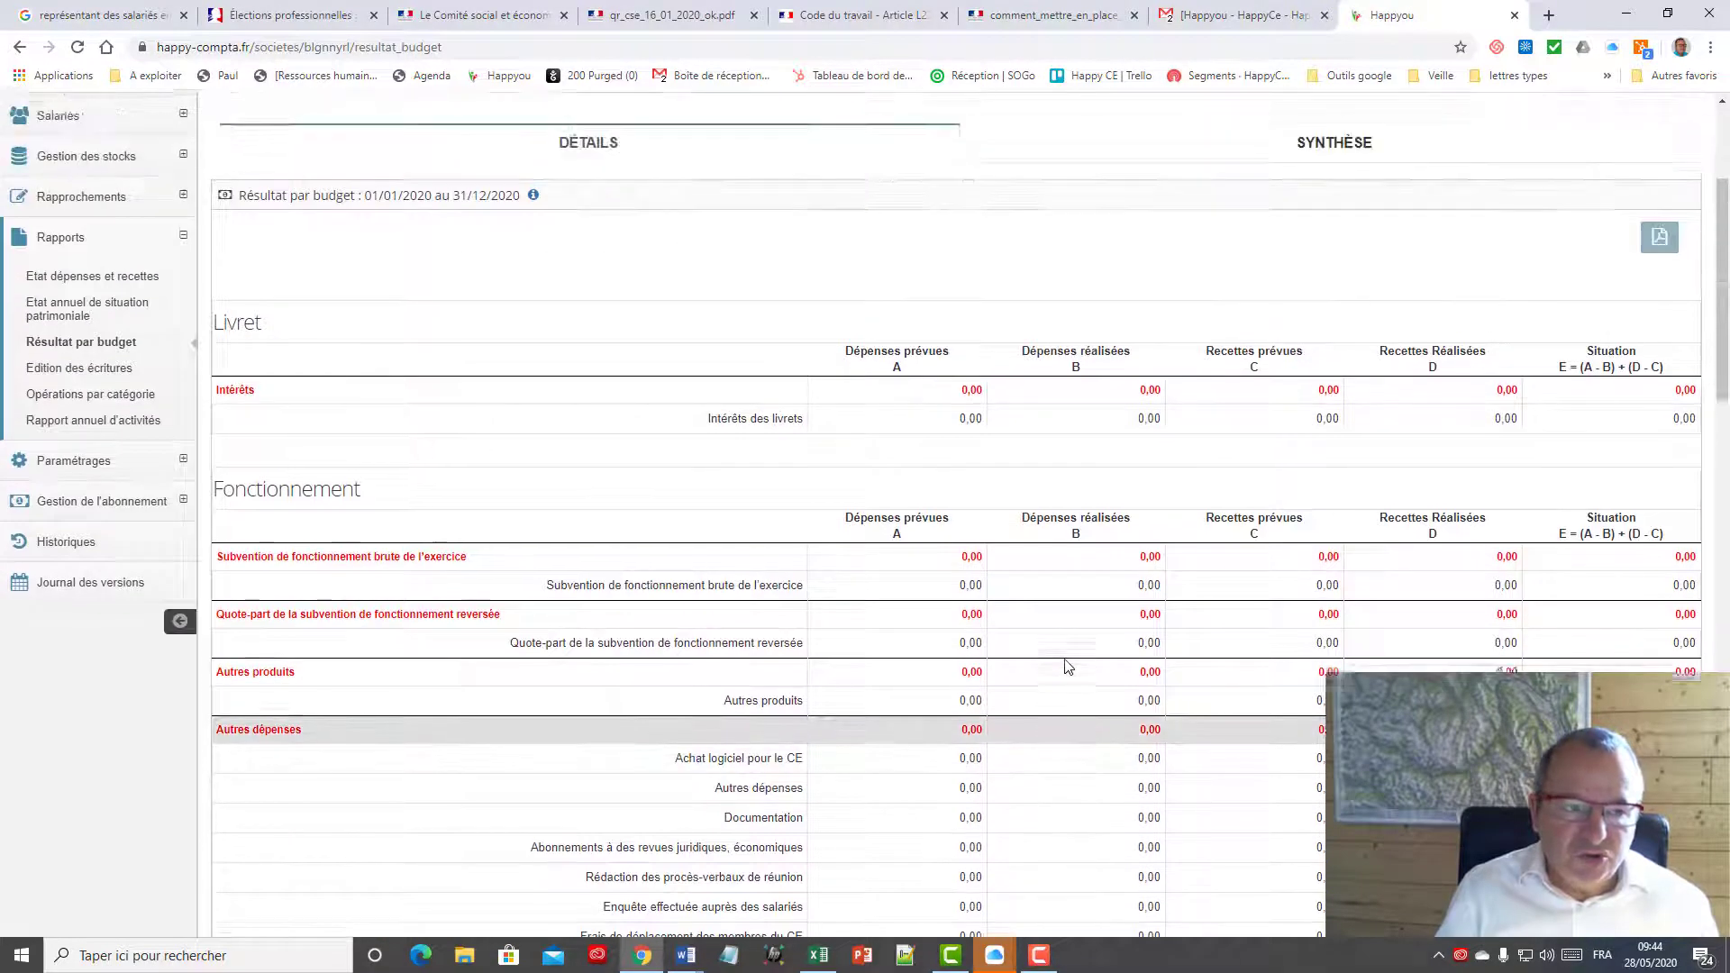
pyautogui.scroll(2, 1068, 666)
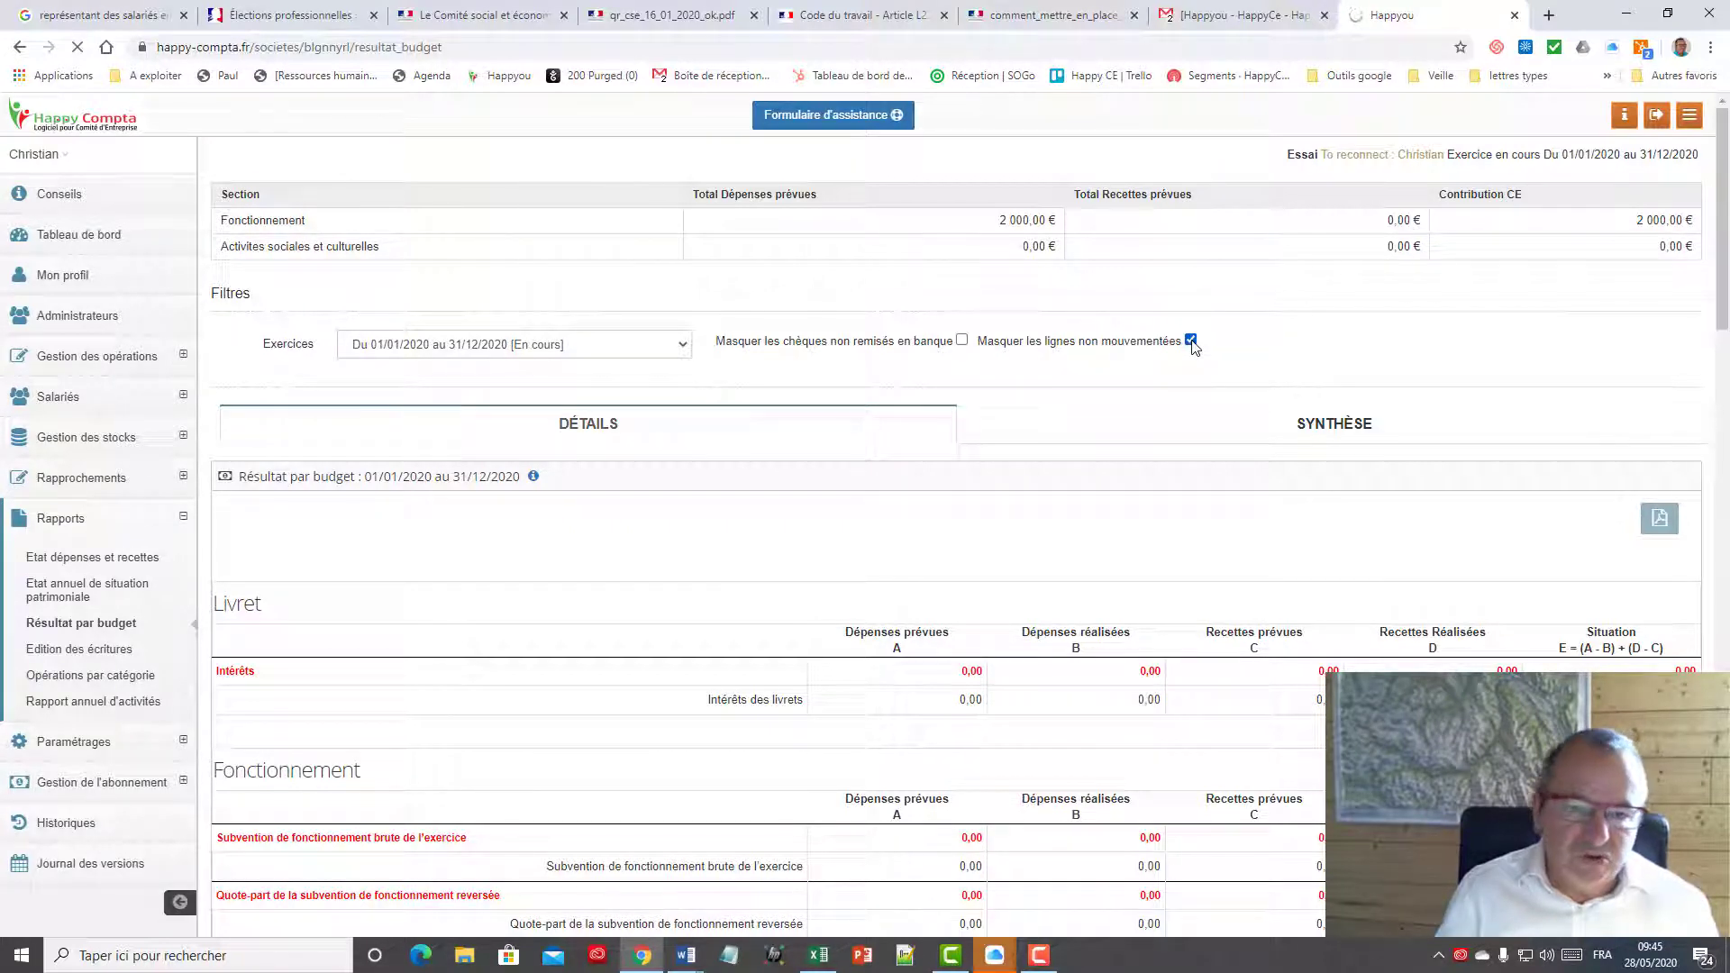
pyautogui.scroll(-4, 1244, 487)
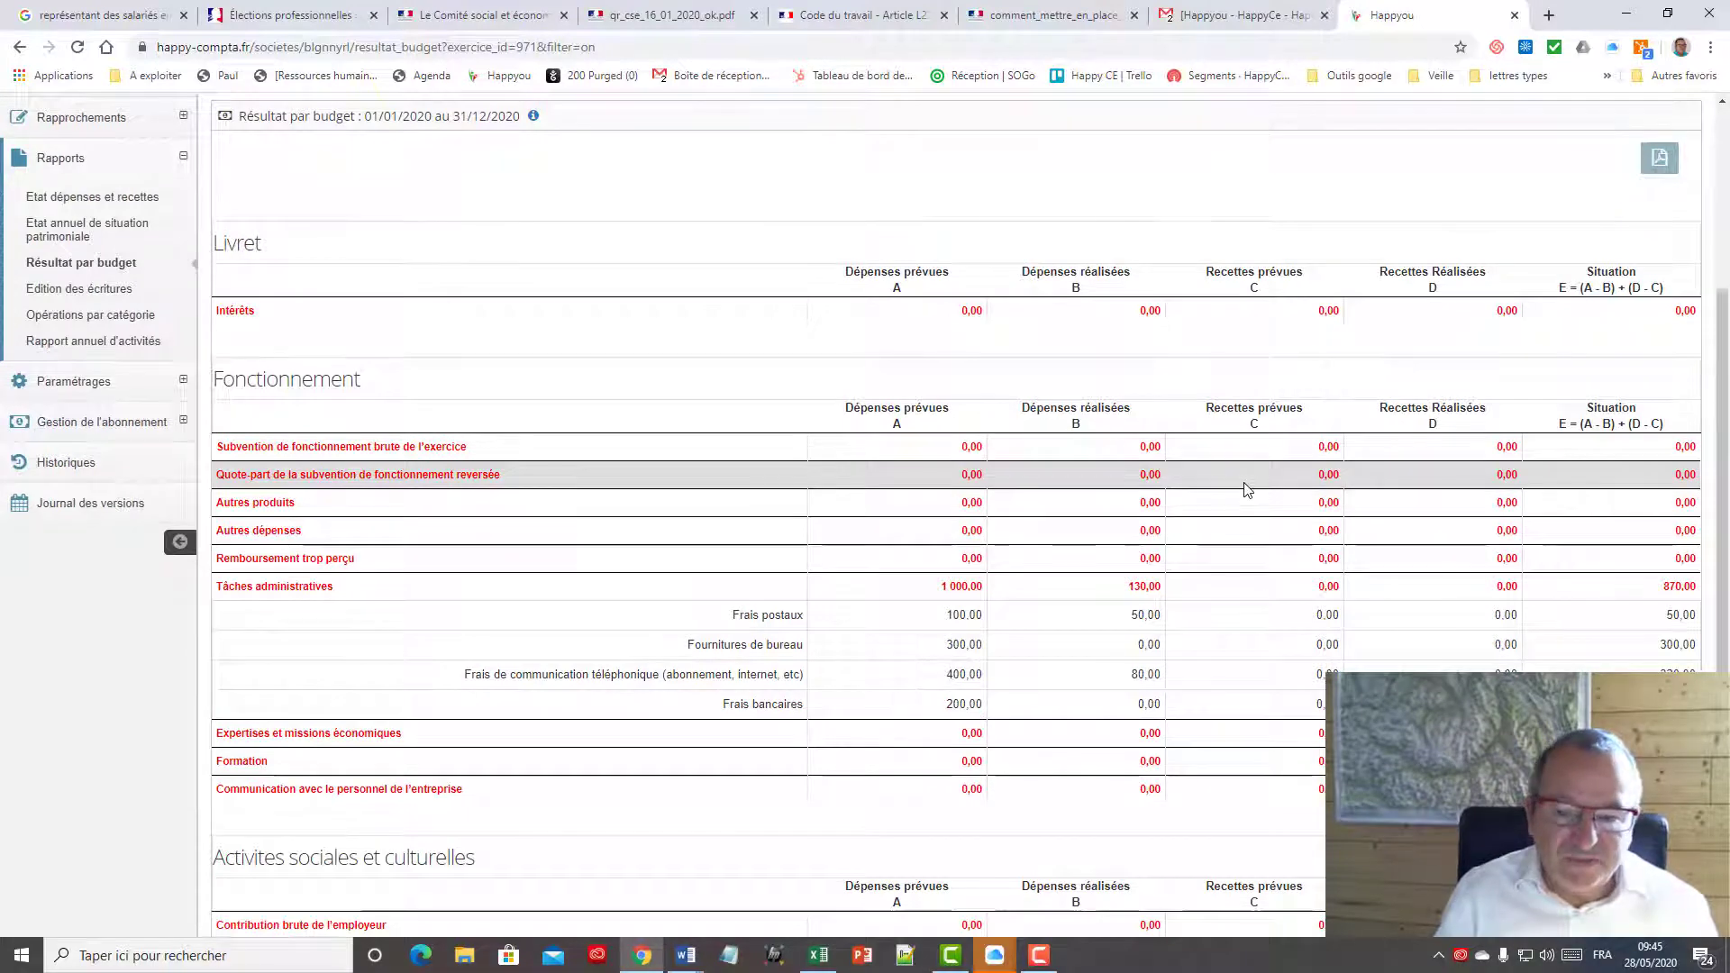
pyautogui.scroll(-2, 1172, 491)
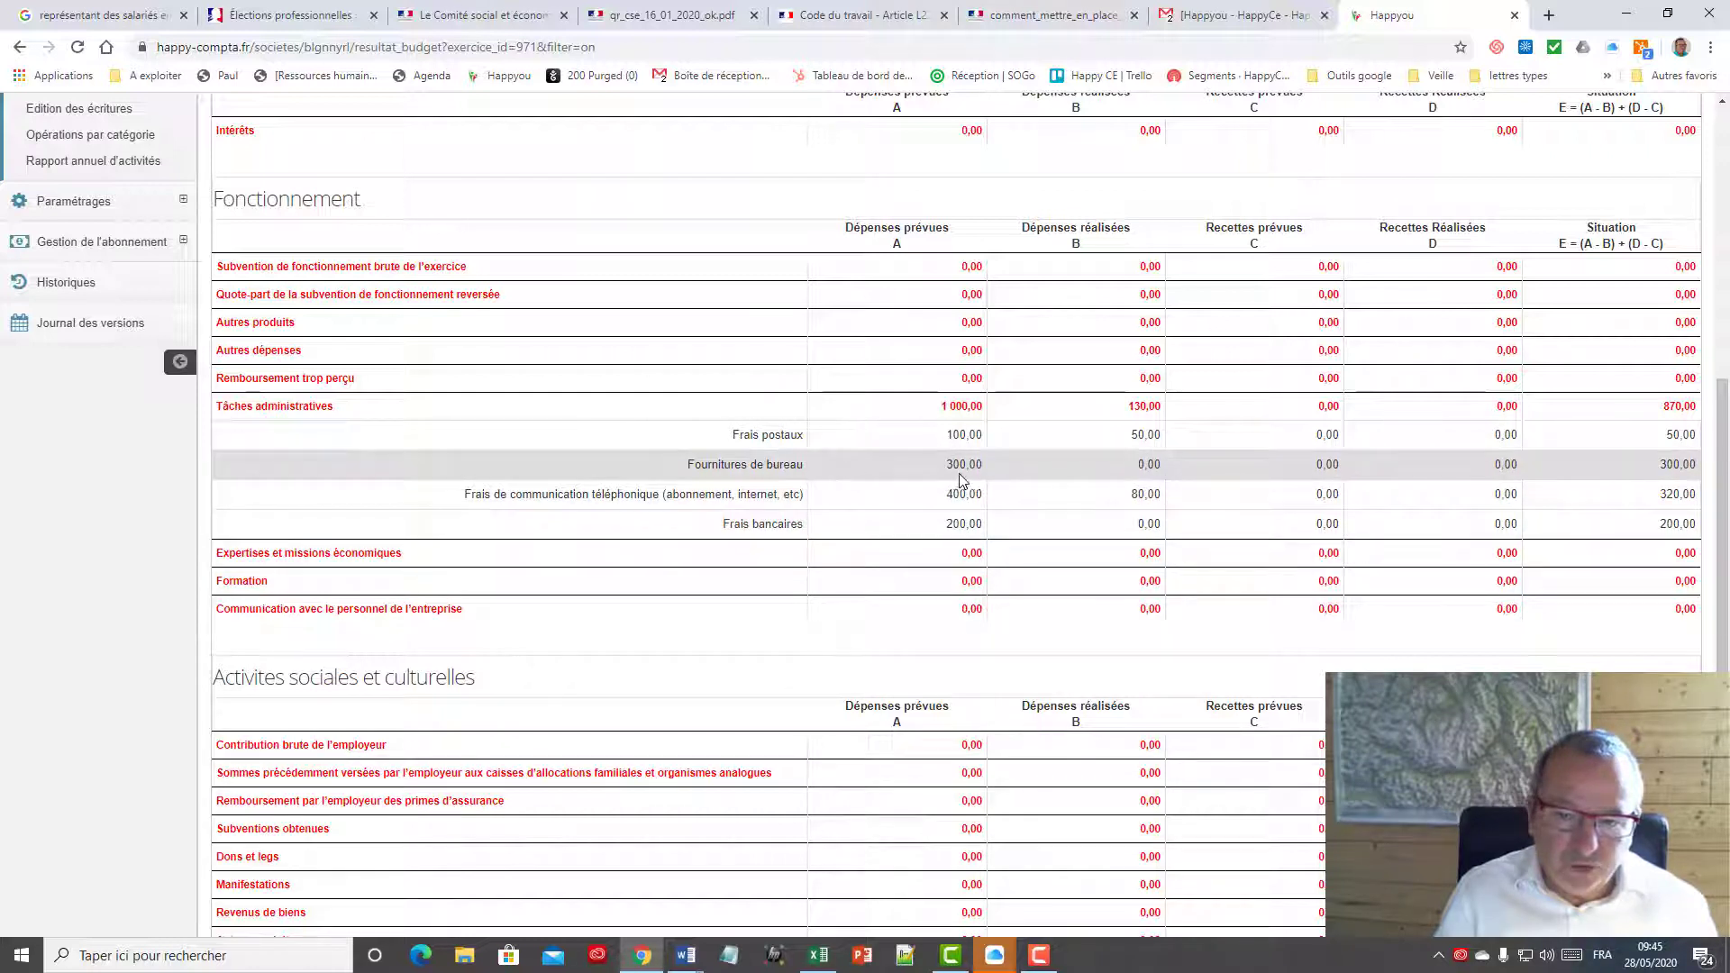
pyautogui.moveTo(956, 463)
pyautogui.mouseDown()
pyautogui.moveTo(977, 464)
pyautogui.moveTo(959, 435)
pyautogui.mouseUp()
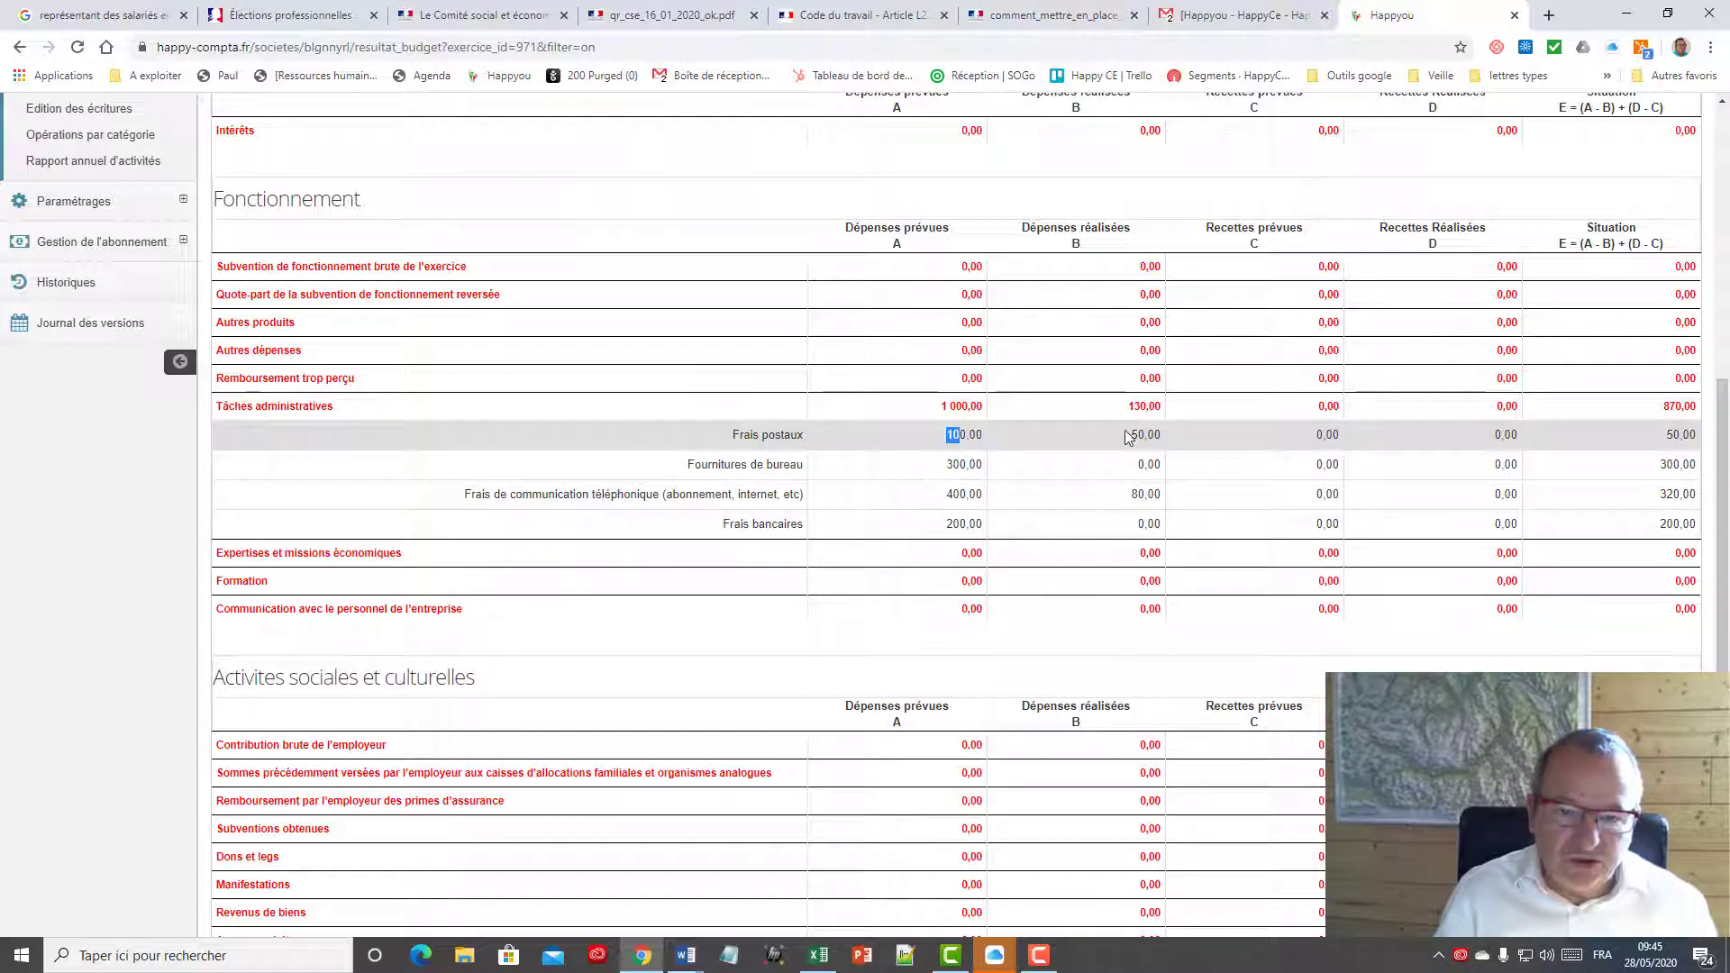
# Check the actual expenses for Frais postaux, and view the operations behind Frais de communication téléphonique (abonnement, internet, etc).
pyautogui.moveTo(1131, 436); pyautogui.dragTo(1164, 436)
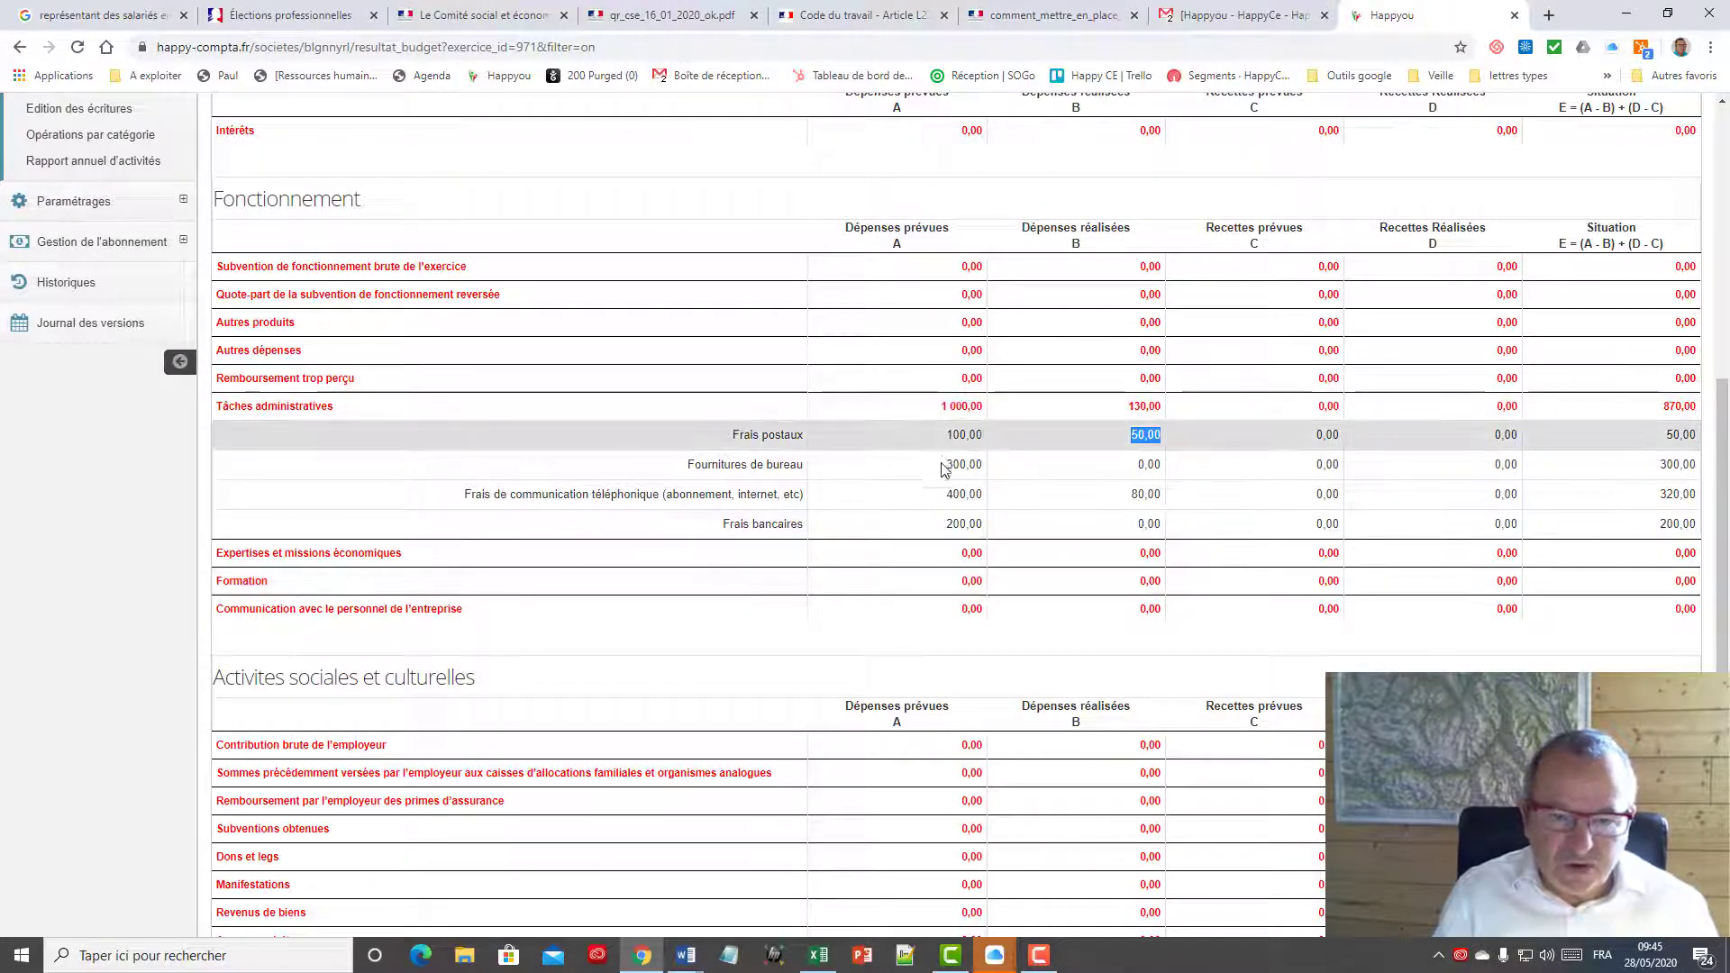
pyautogui.click(634, 501)
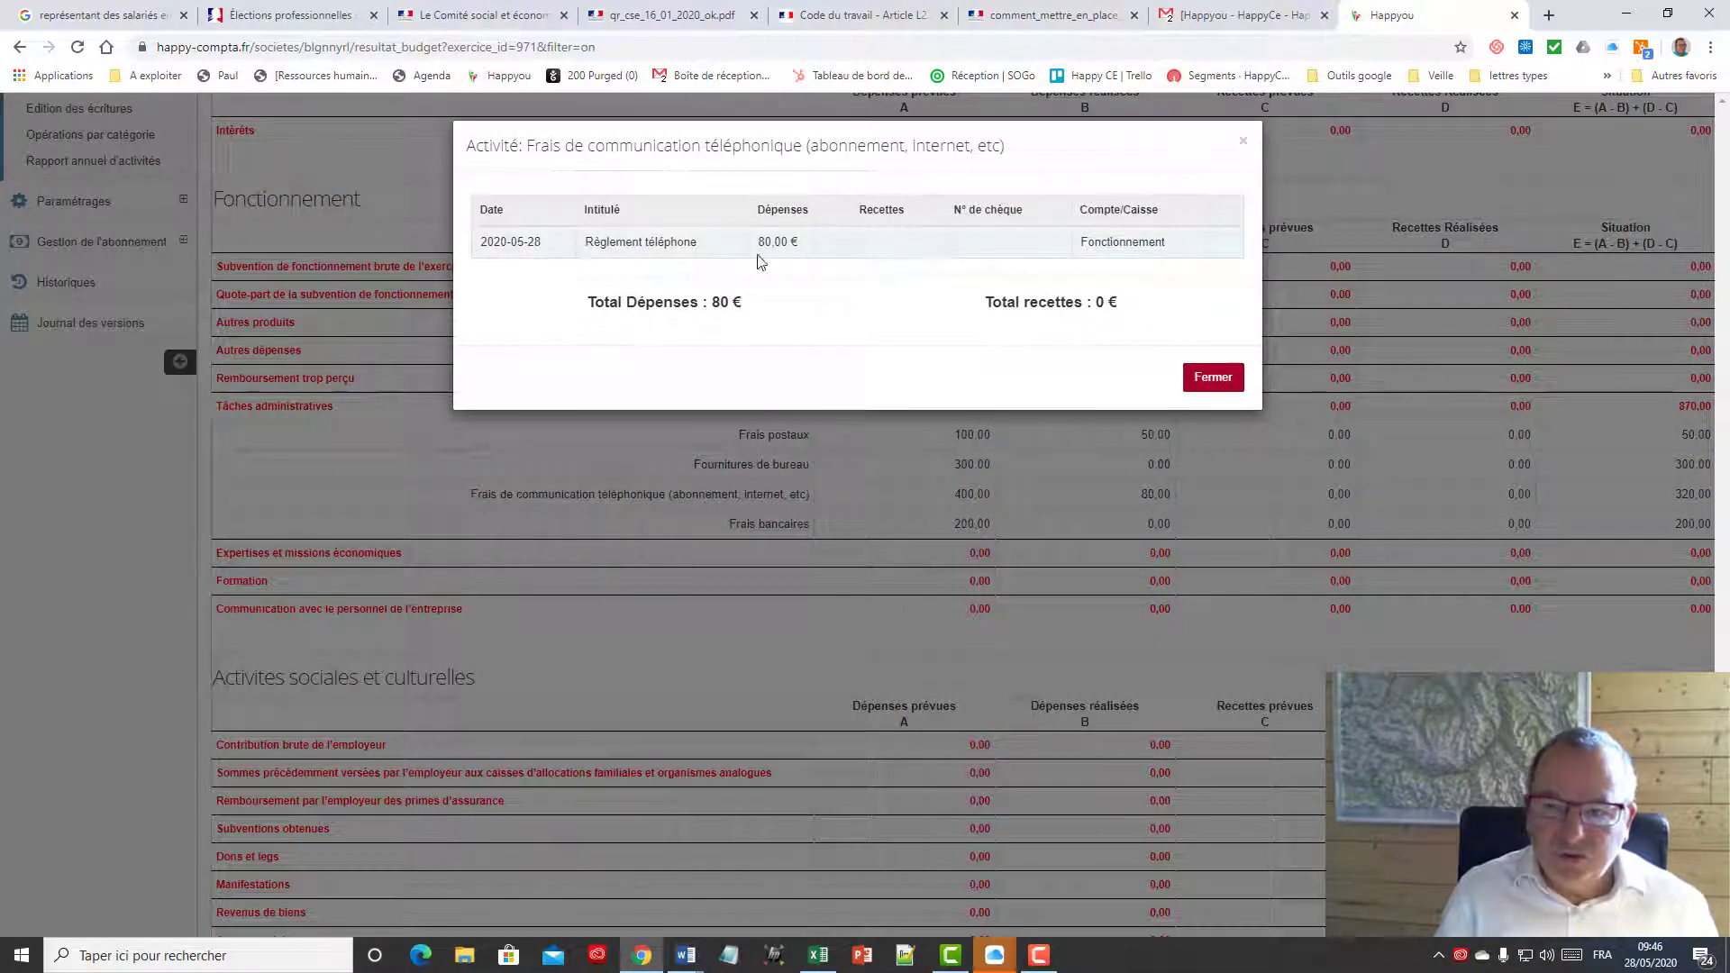
pyautogui.click(1222, 384)
# Try hiding cheques not remitted to the bank in the budget result report, and turn that filter off again.
pyautogui.scroll(1, 1115, 565)
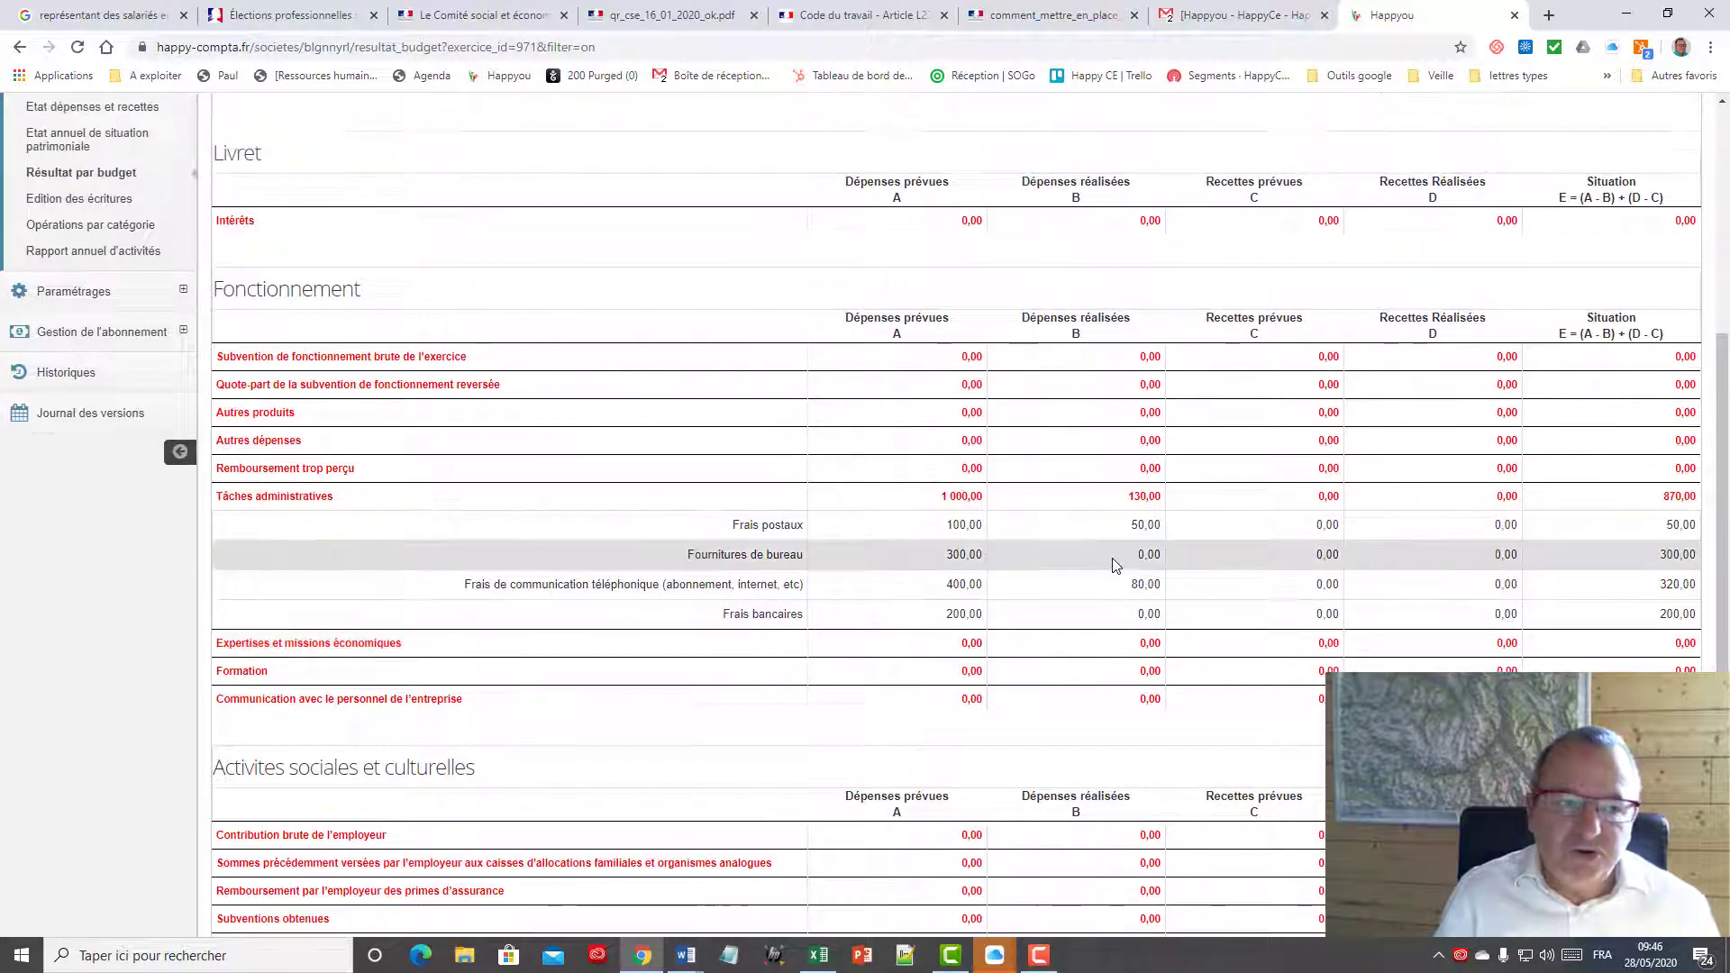
pyautogui.scroll(4, 1116, 565)
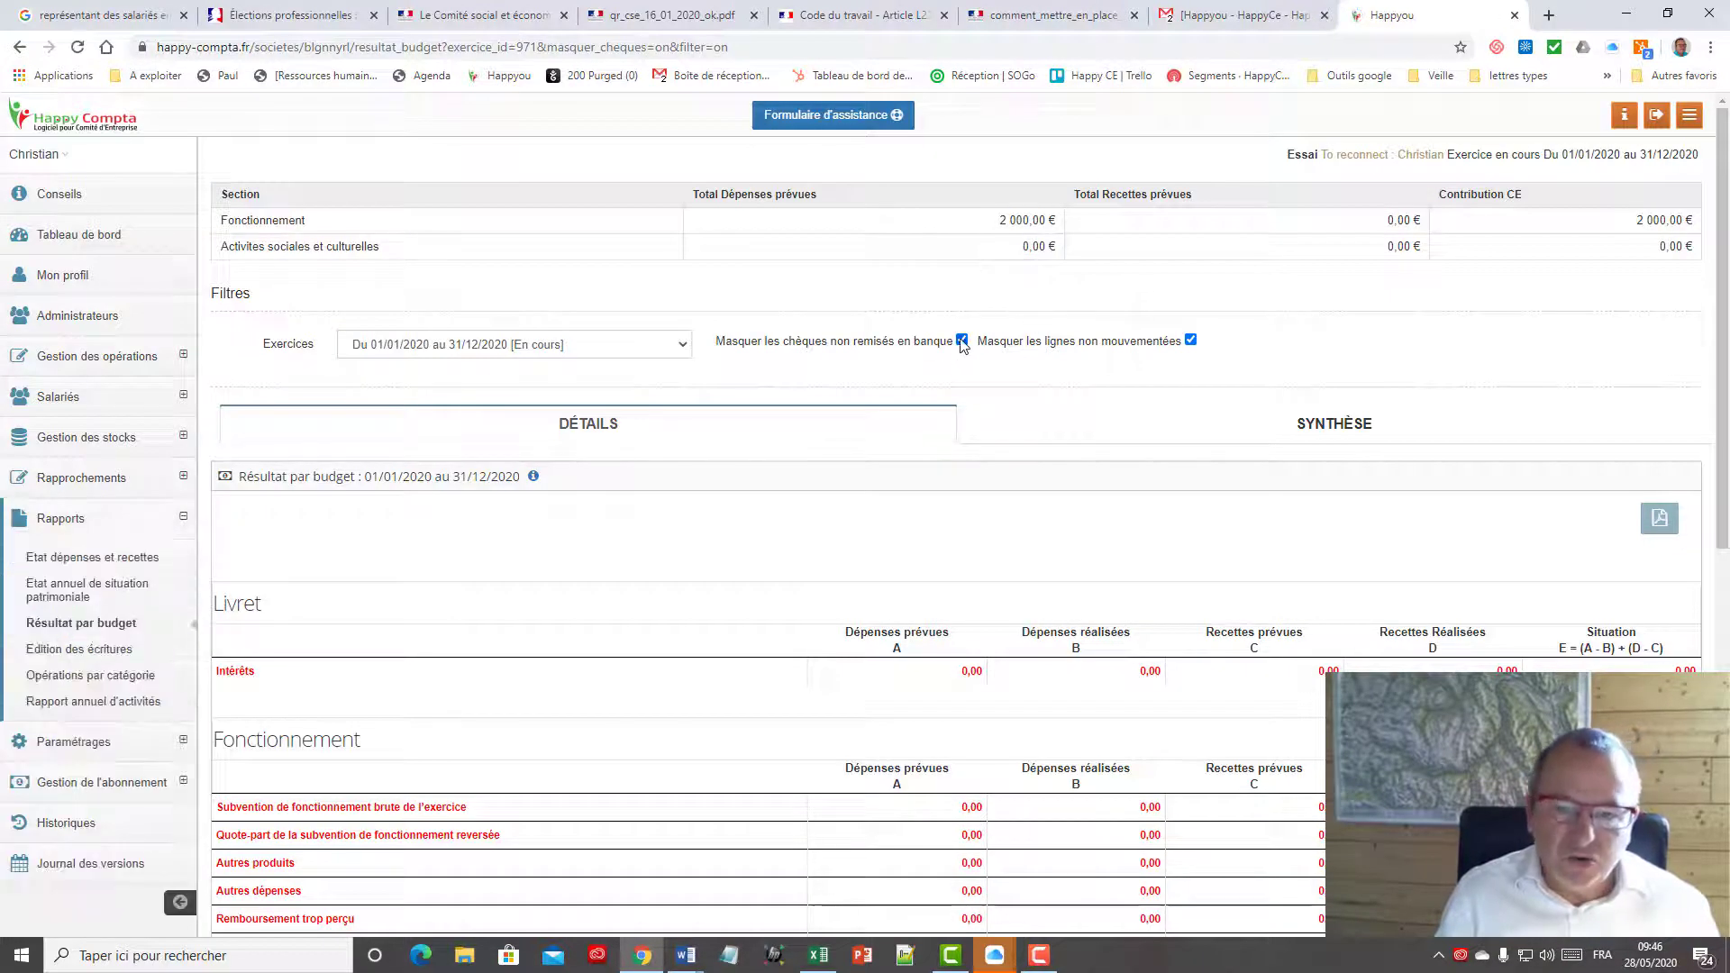
pyautogui.click(961, 342)
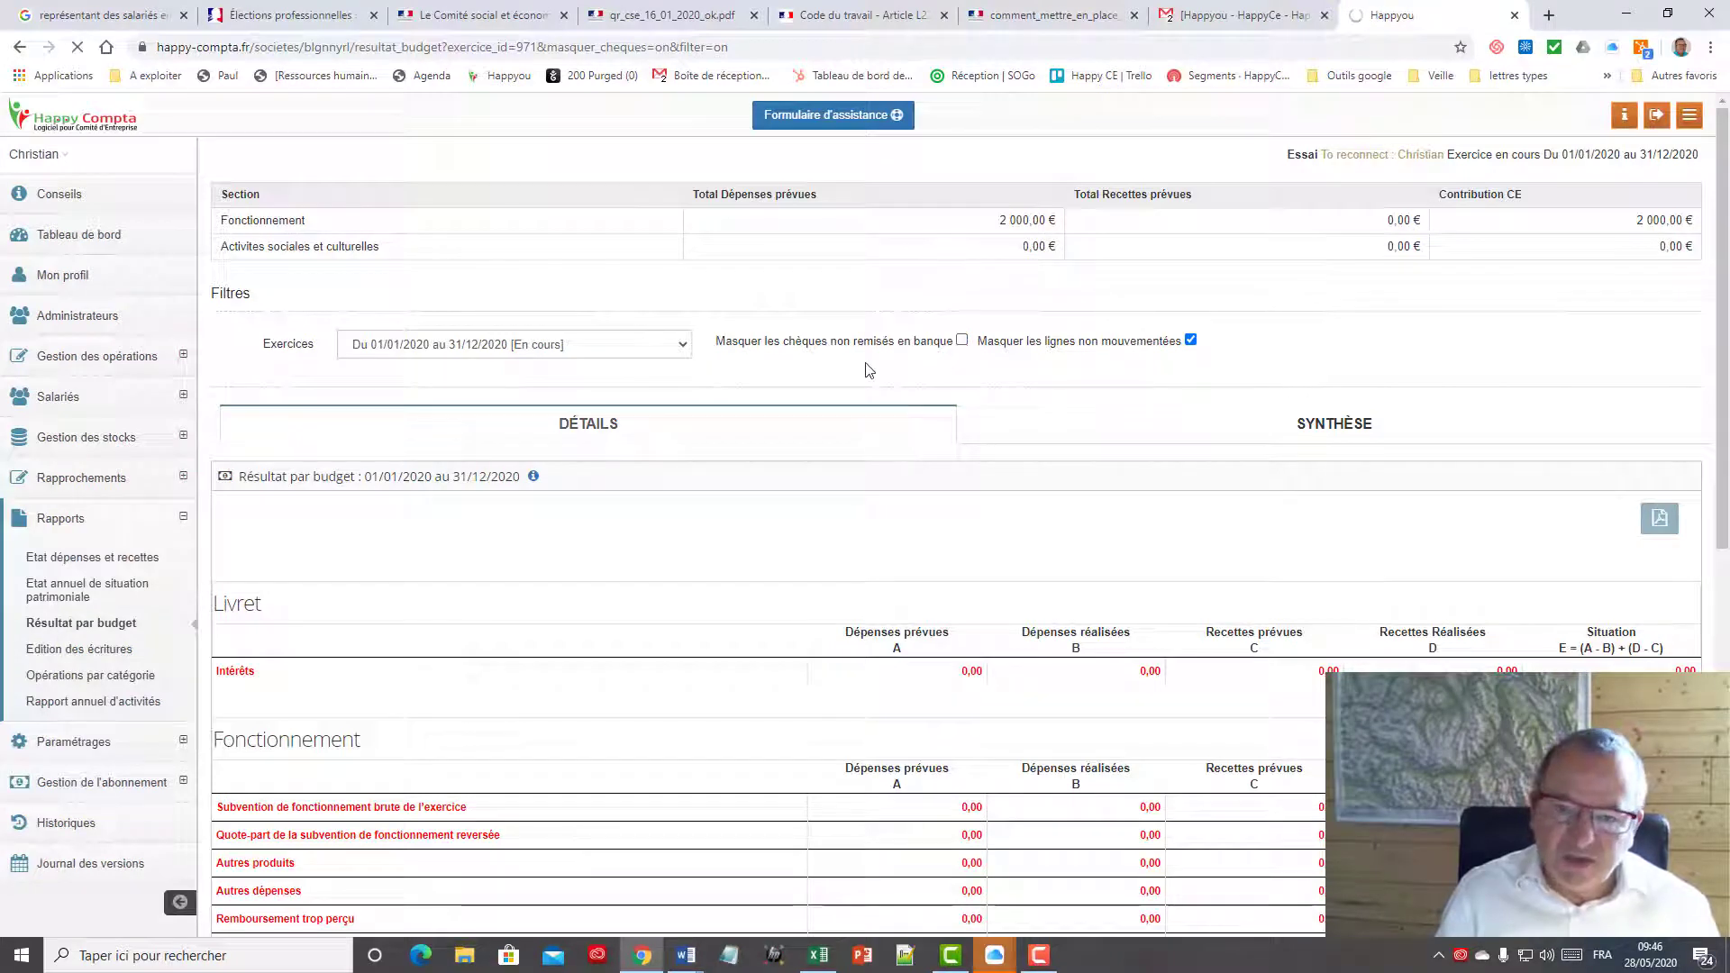
pyautogui.scroll(-5, 821, 465)
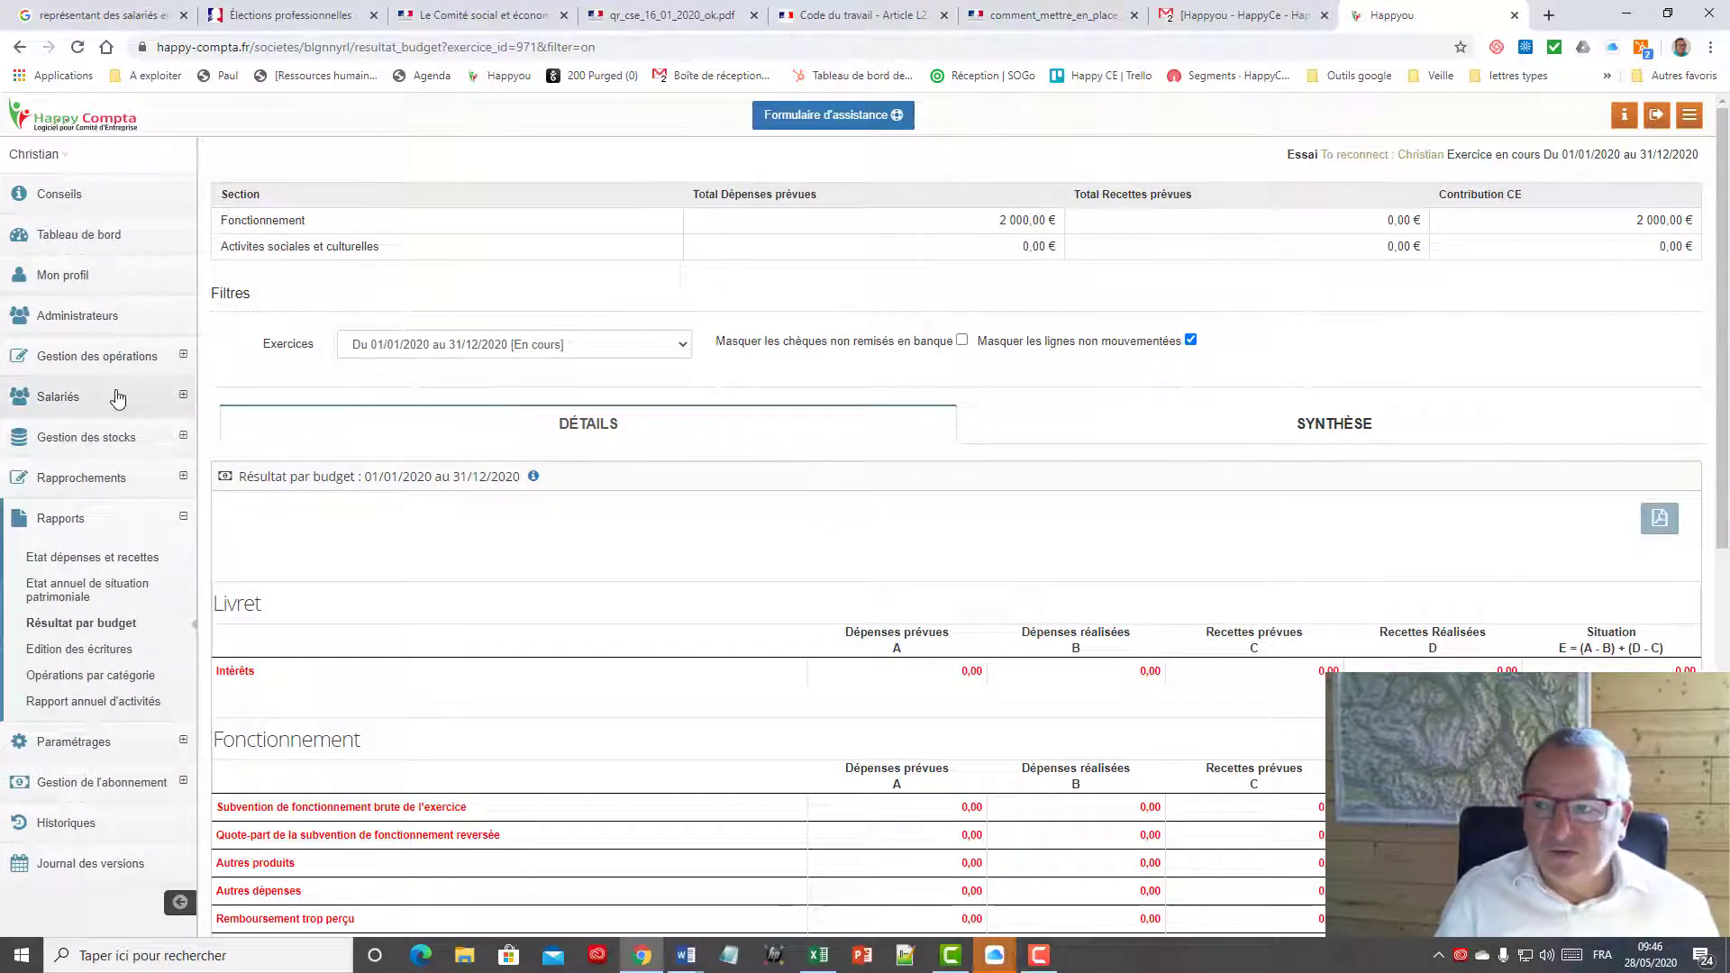
# Open the assistance request form.
pyautogui.click(808, 119)
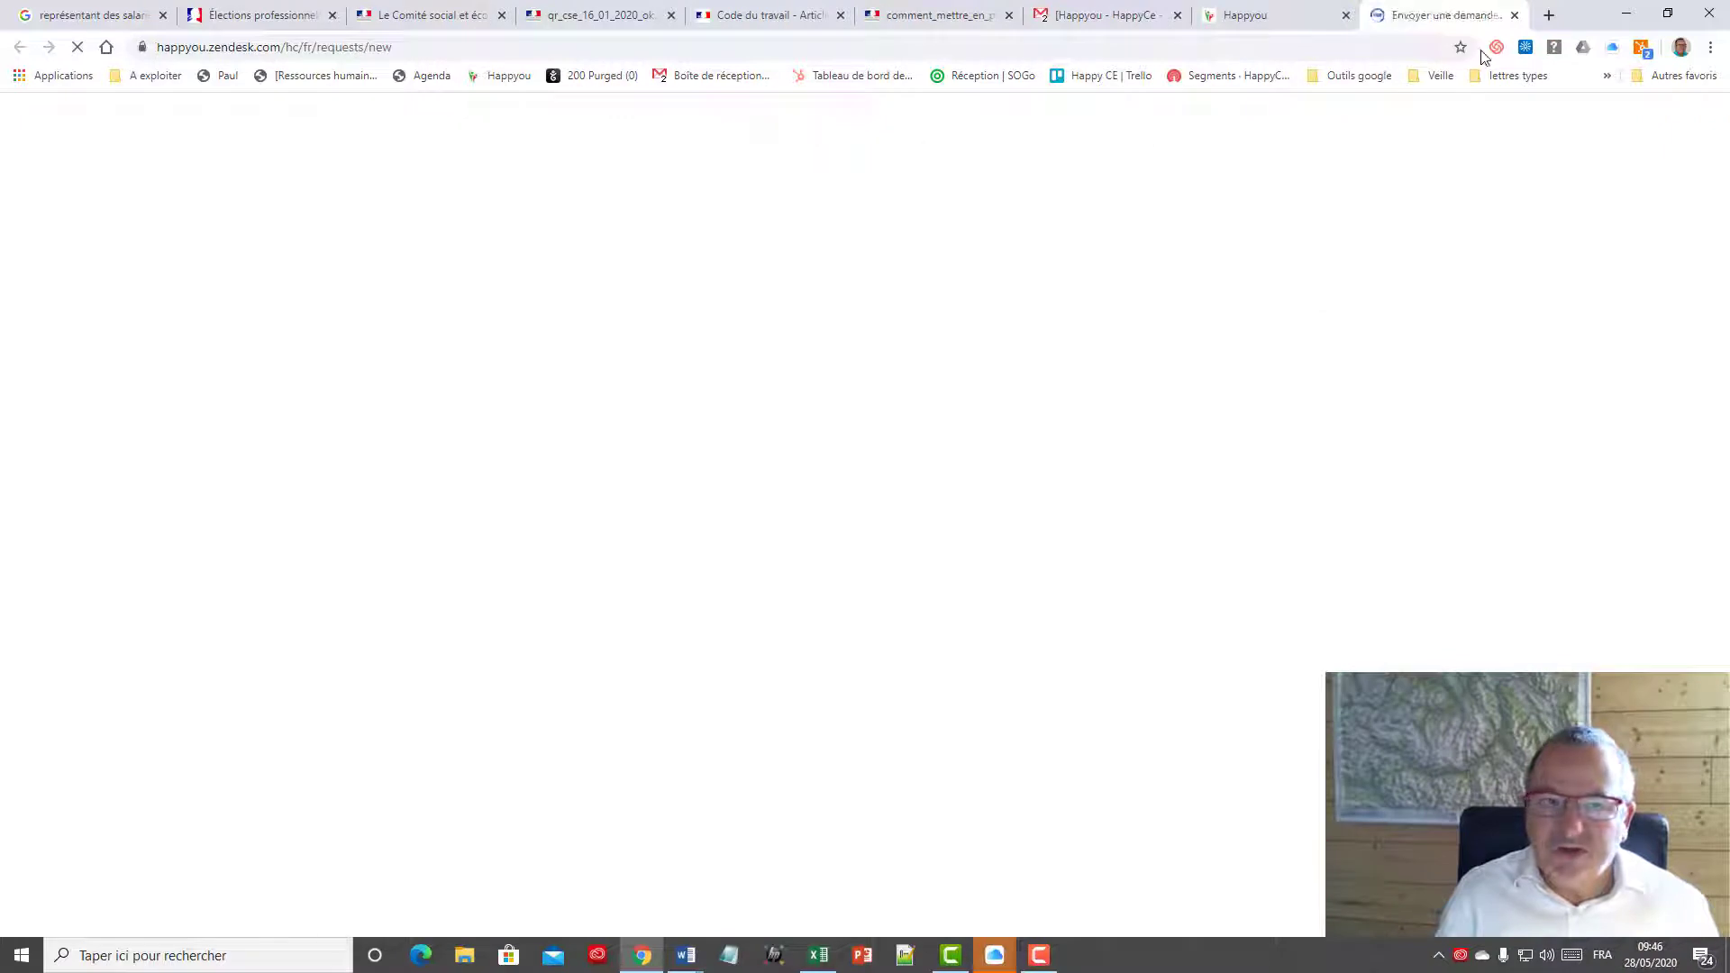